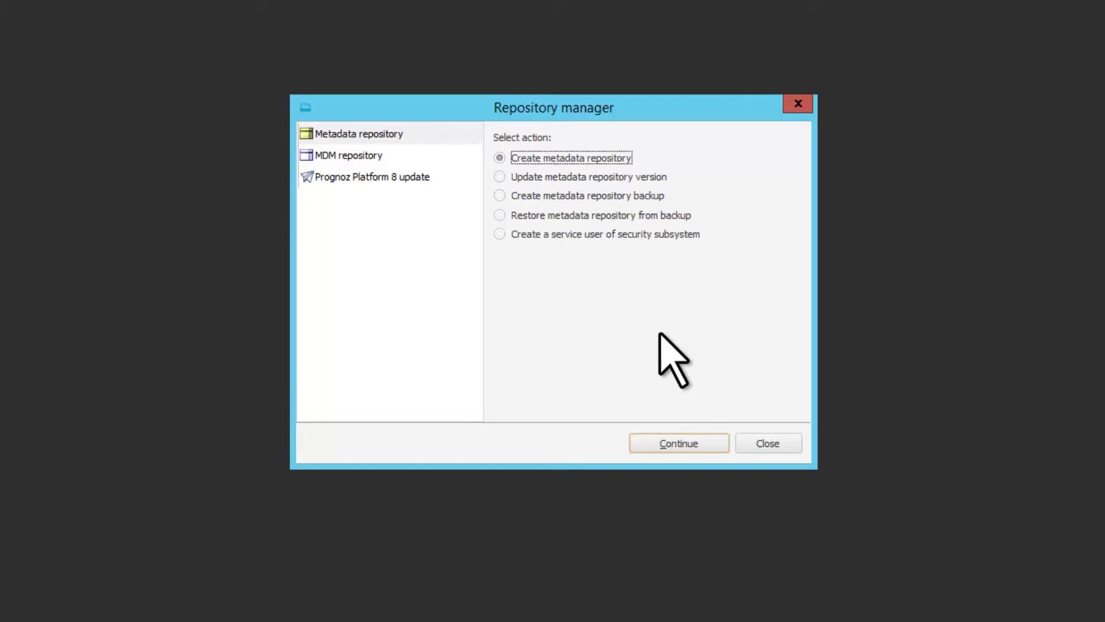
# - Start a metadata repository version update using current.rm4 from the Rm folder as the setup package
pyautogui.click(499, 176)
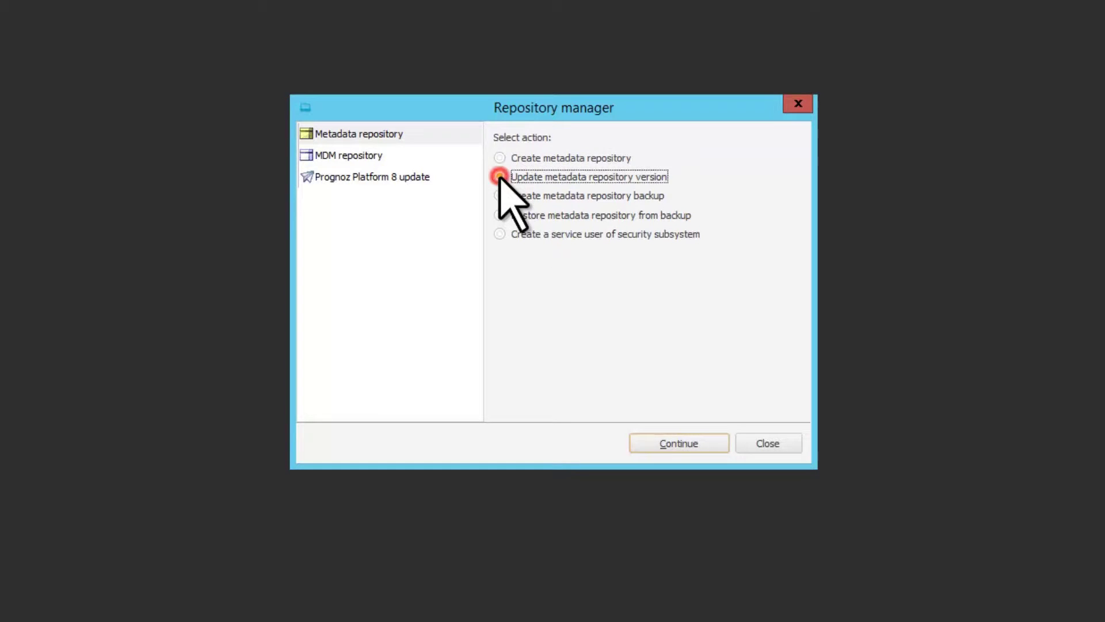
pyautogui.click(710, 439)
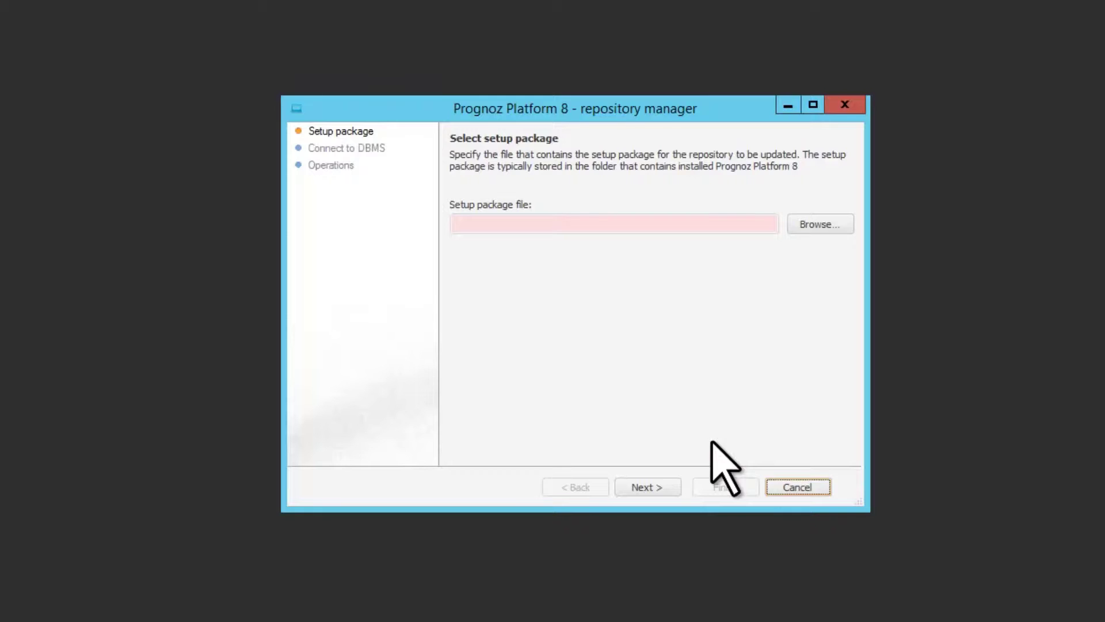
pyautogui.click(843, 228)
pyautogui.moveTo(811, 251); pyautogui.dragTo(808, 275)
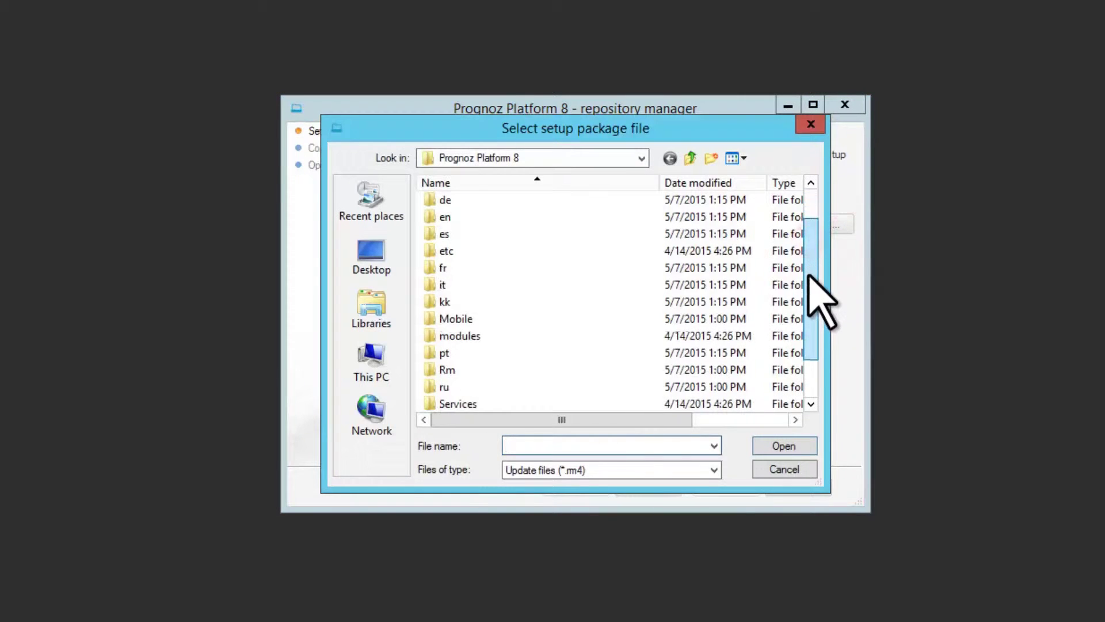
pyautogui.doubleClick(515, 368)
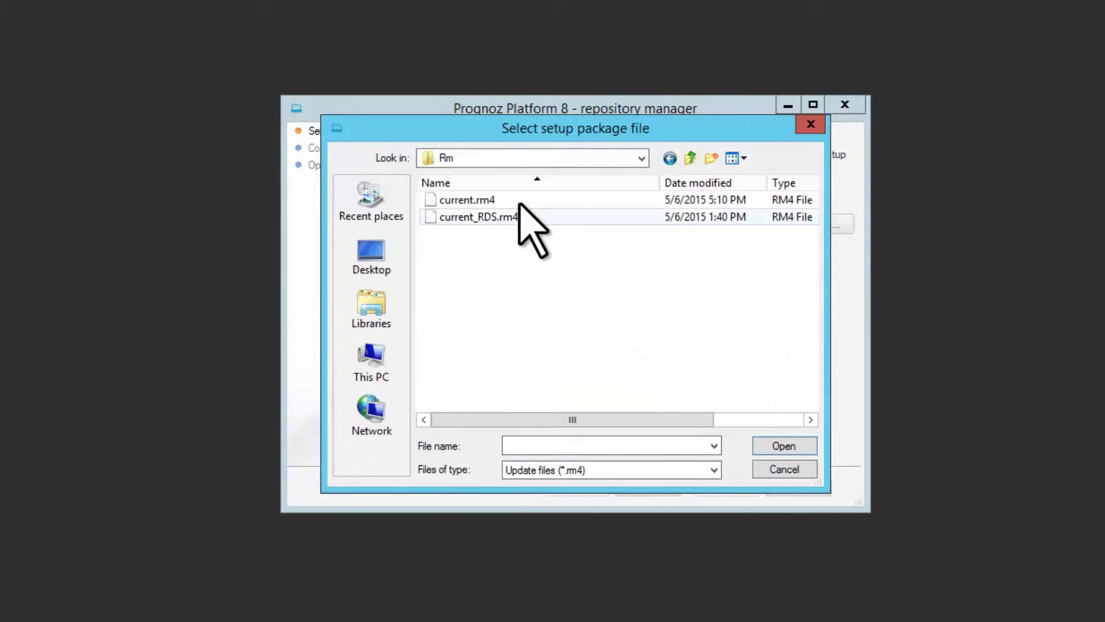
pyautogui.click(495, 199)
pyautogui.click(804, 446)
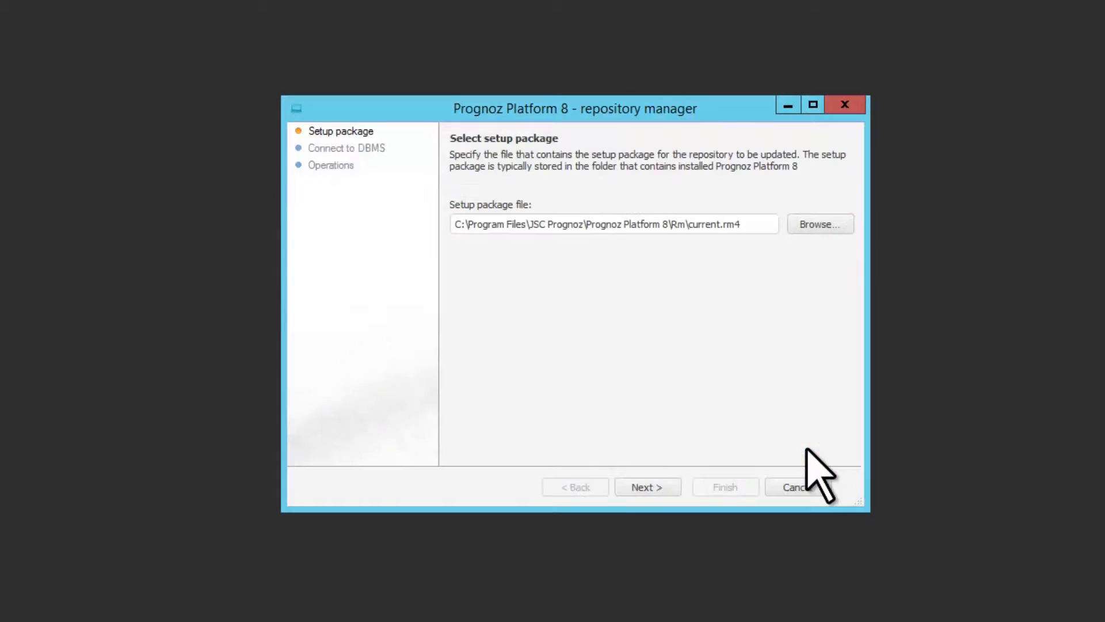
pyautogui.click(664, 486)
# - Connect to the STUDENT database on localhost Microsoft SQL Server 2008 as user STUDENT, entering the password, and verify the connection
pyautogui.click(666, 213)
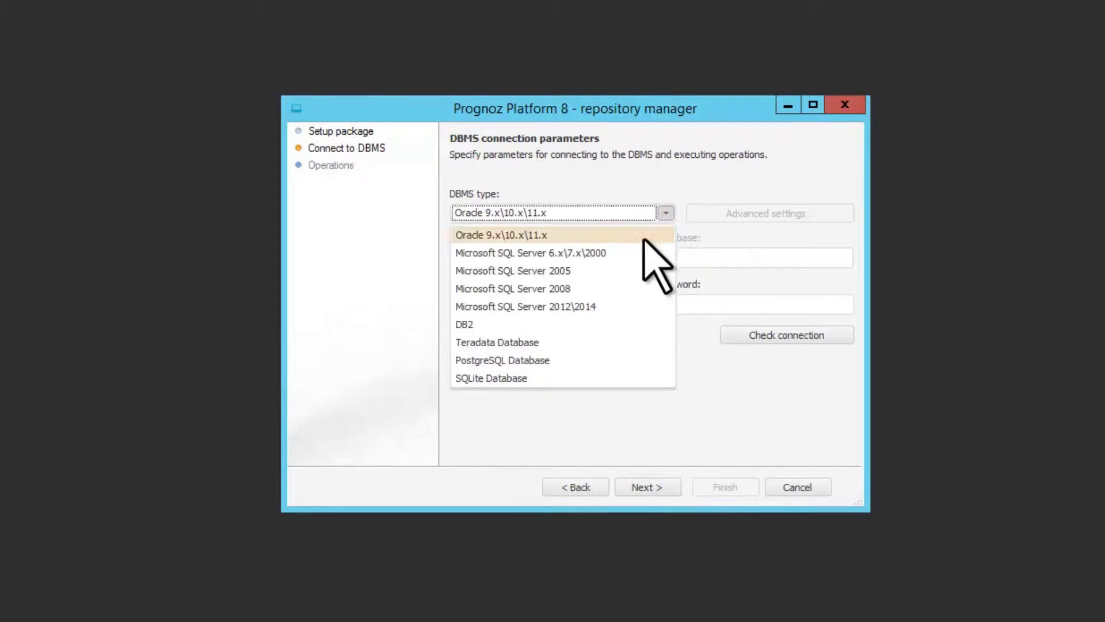
pyautogui.click(585, 288)
pyautogui.click(571, 257)
pyautogui.write('localhost')
pyautogui.click(706, 256)
pyautogui.write('STUDENT')
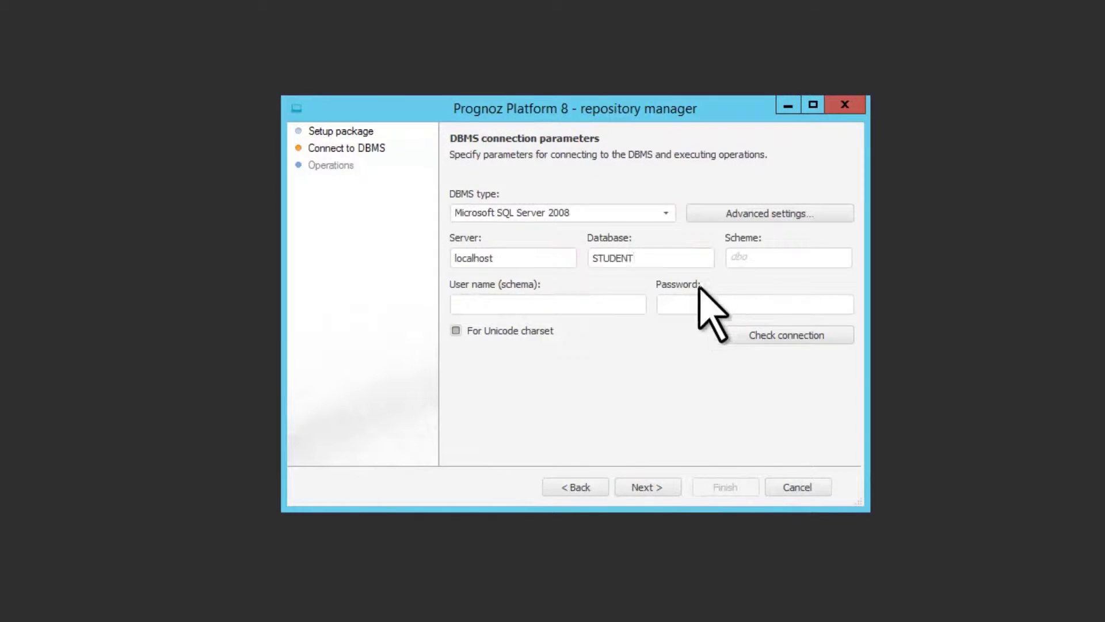
pyautogui.click(630, 304)
pyautogui.write('STUDENT')
pyautogui.click(779, 305)
pyautogui.write('STUDENT')
pyautogui.click(821, 336)
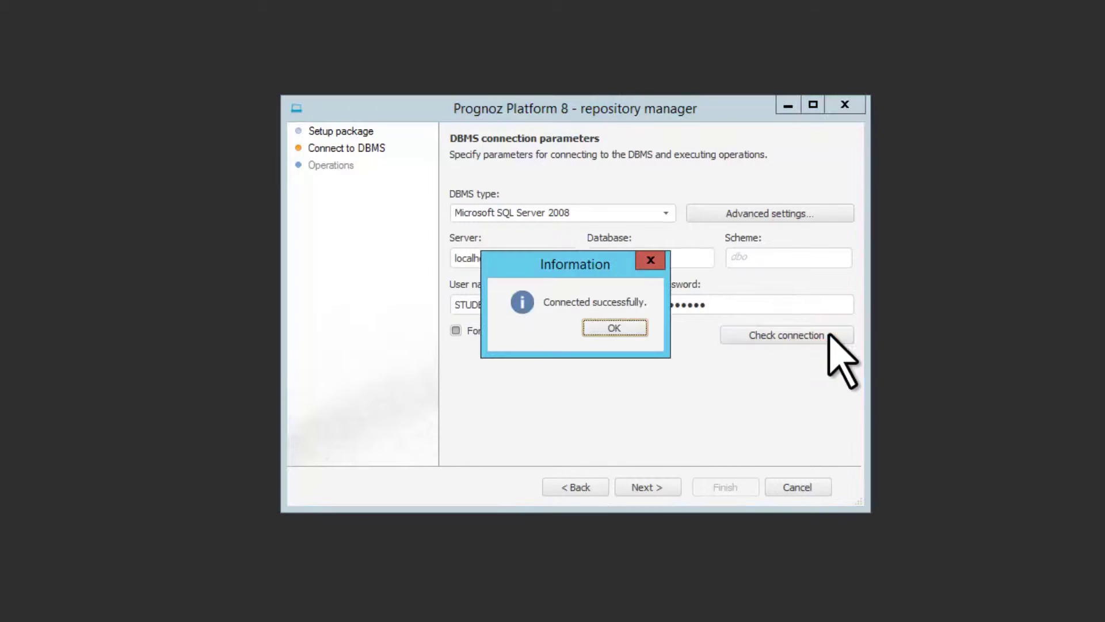
pyautogui.click(633, 328)
# - Run the repository update, finish the wizard and dismiss the completion notices
pyautogui.click(665, 486)
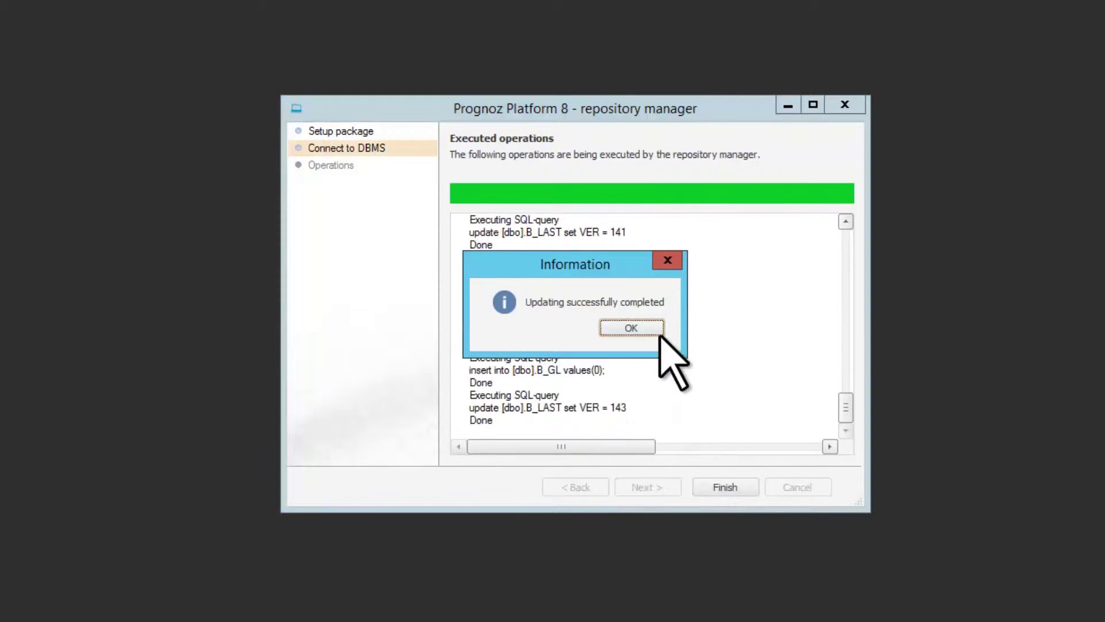
pyautogui.click(631, 327)
pyautogui.click(743, 493)
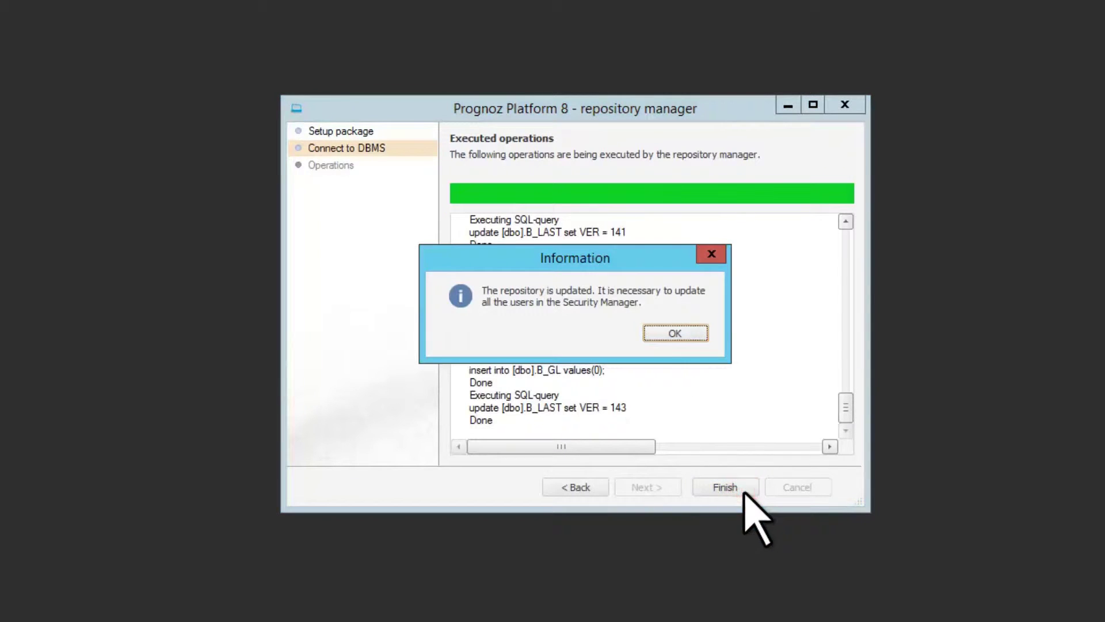
pyautogui.click(702, 332)
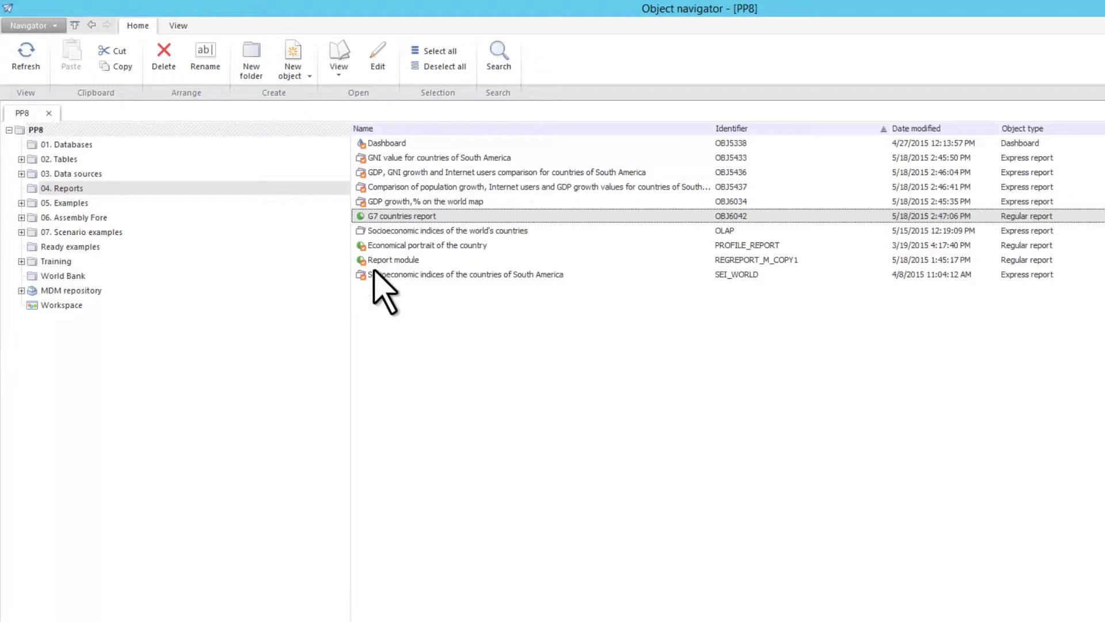
# - Try small icons, large icons, list and table views, settling on extra large thumbnails for the Reports folder
pyautogui.click(309, 76)
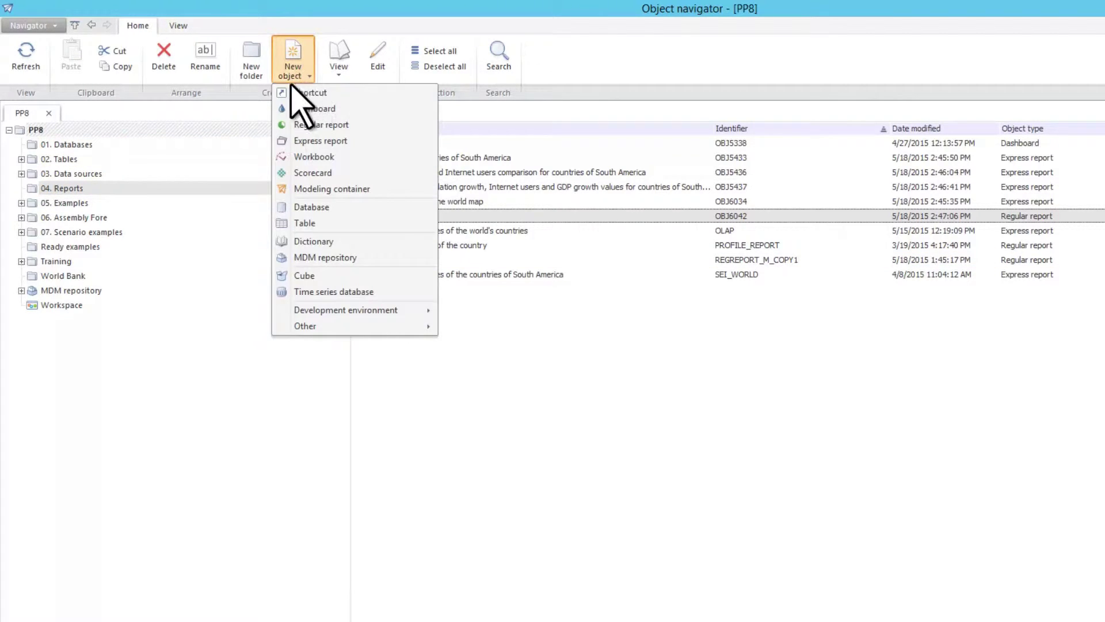
pyautogui.click(195, 111)
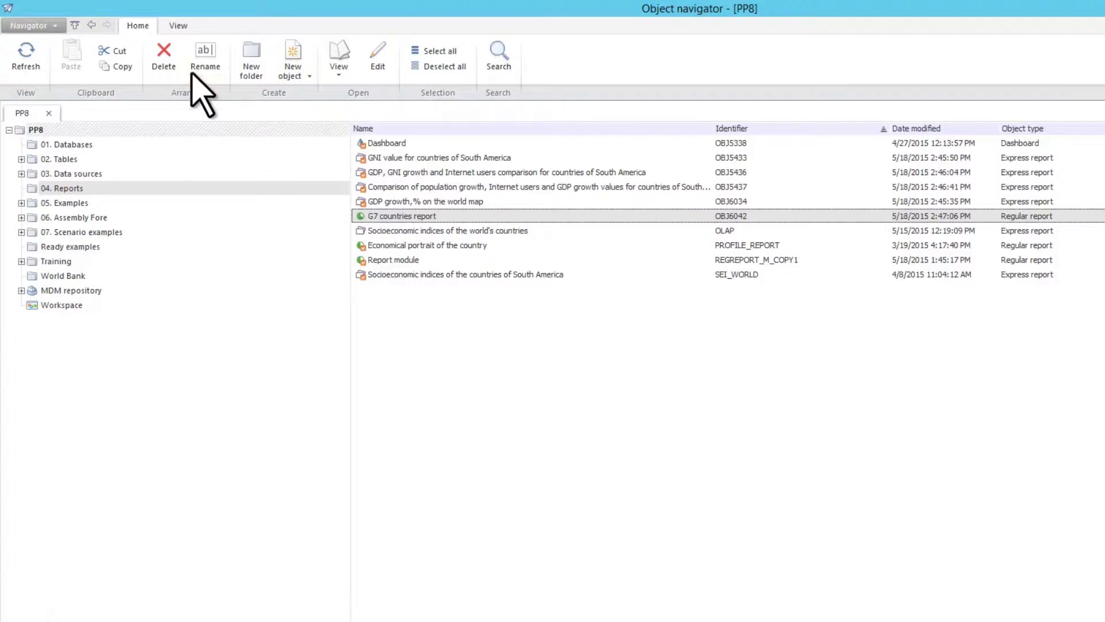
pyautogui.click(181, 28)
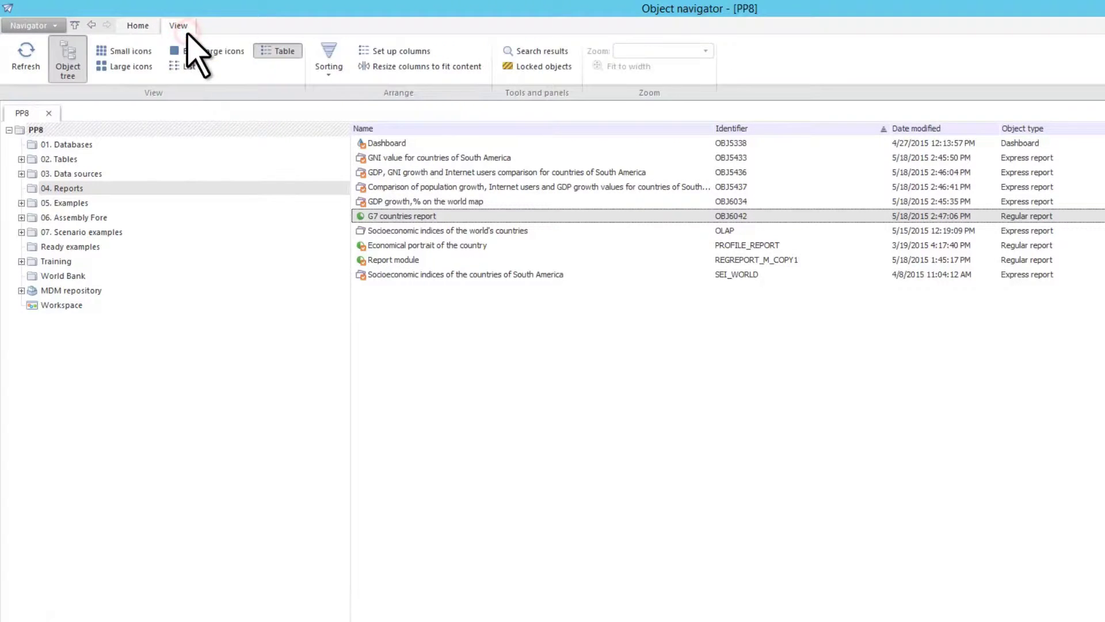
pyautogui.click(138, 51)
pyautogui.click(137, 69)
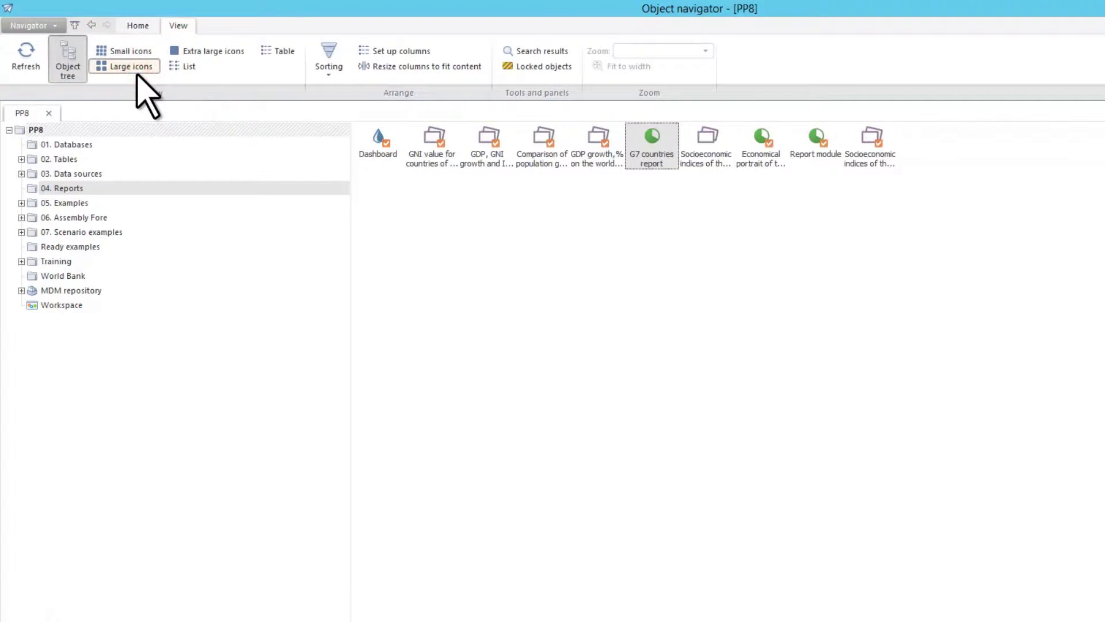
pyautogui.click(190, 68)
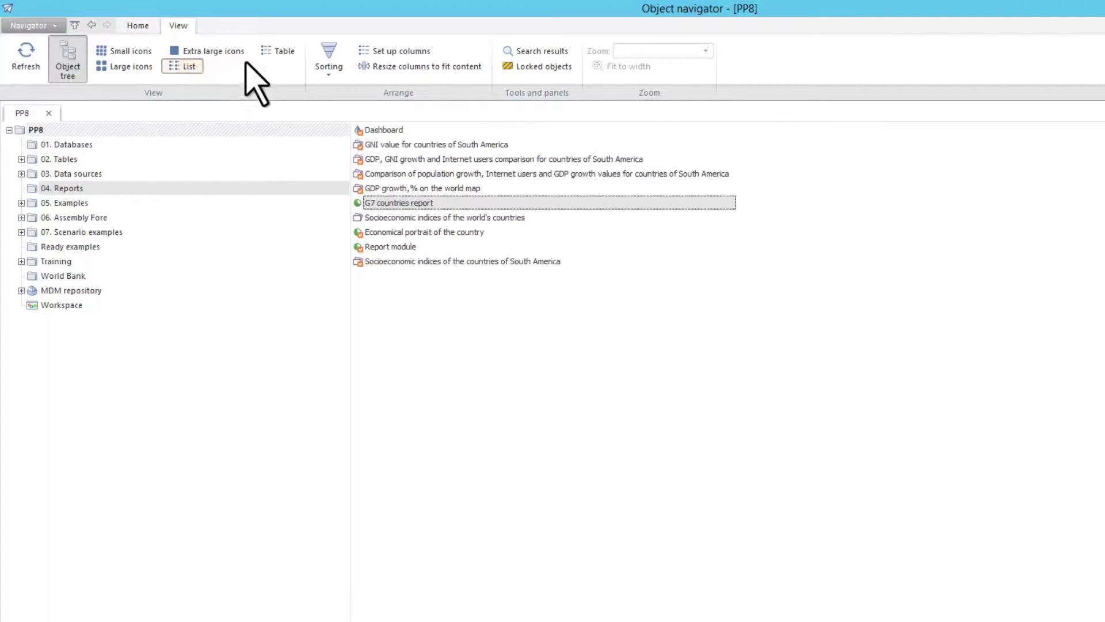
pyautogui.click(280, 53)
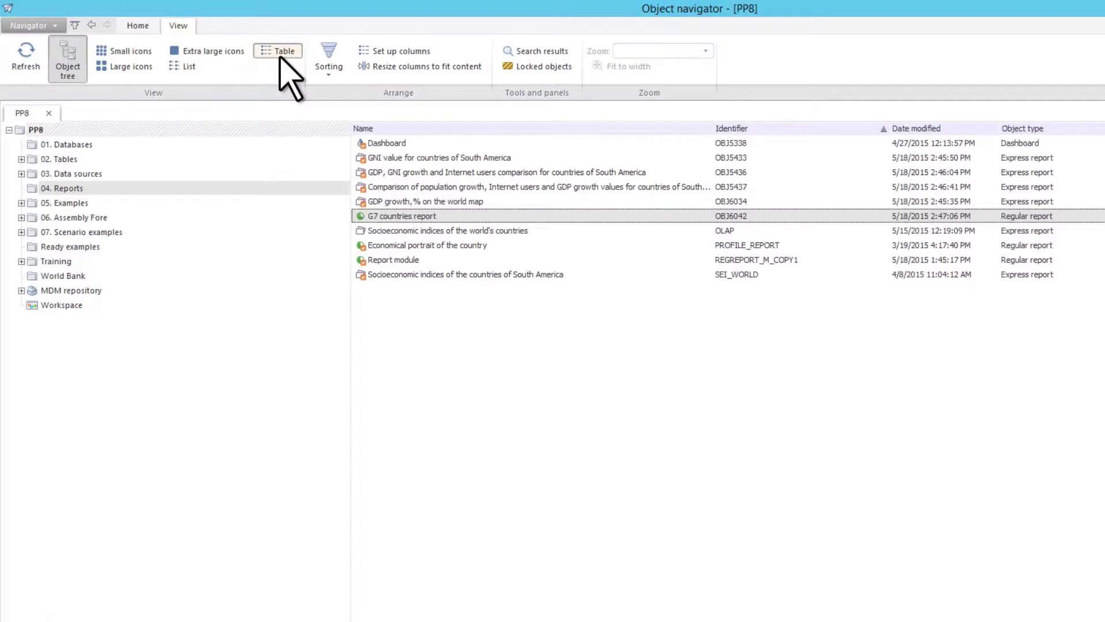
pyautogui.click(239, 53)
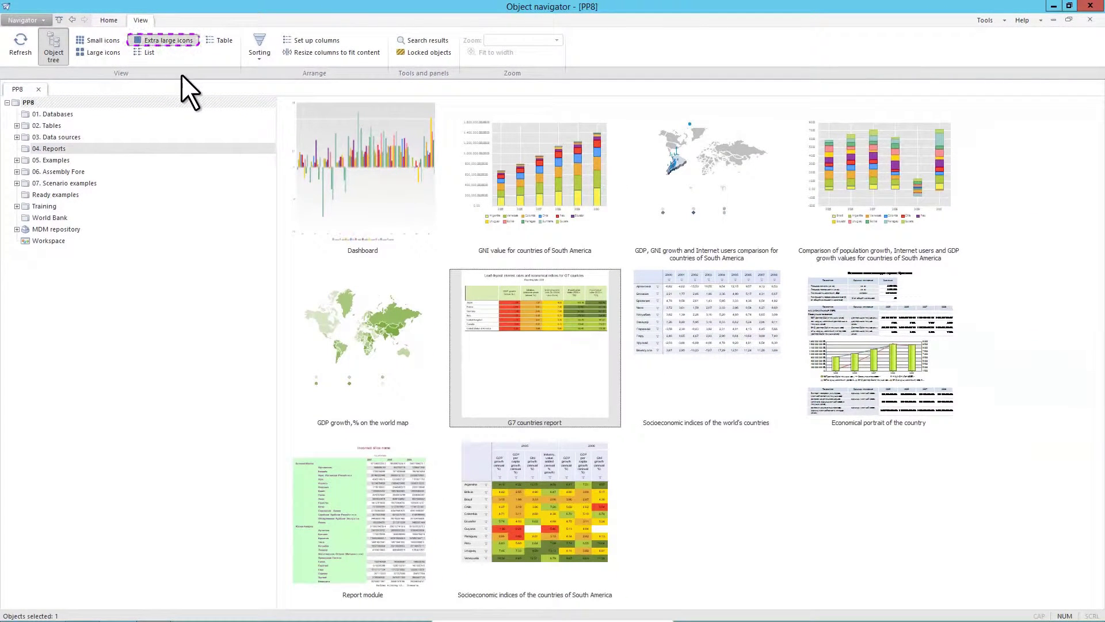
# - Switch the Reports folder back to table view and reverse its sort order from the column header
pyautogui.click(221, 42)
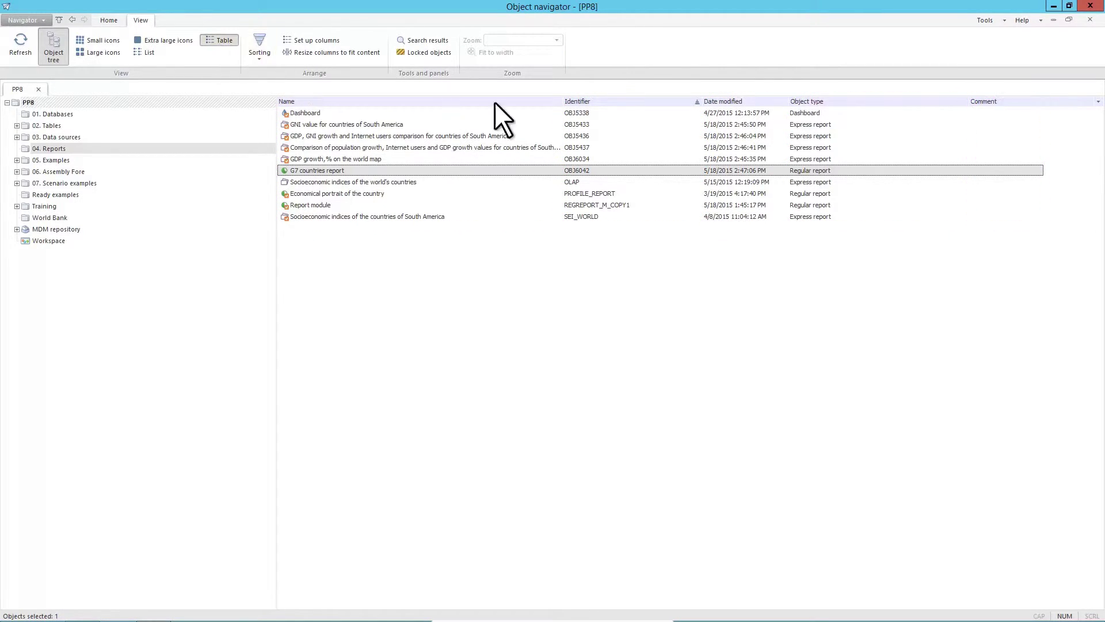
pyautogui.click(1098, 102)
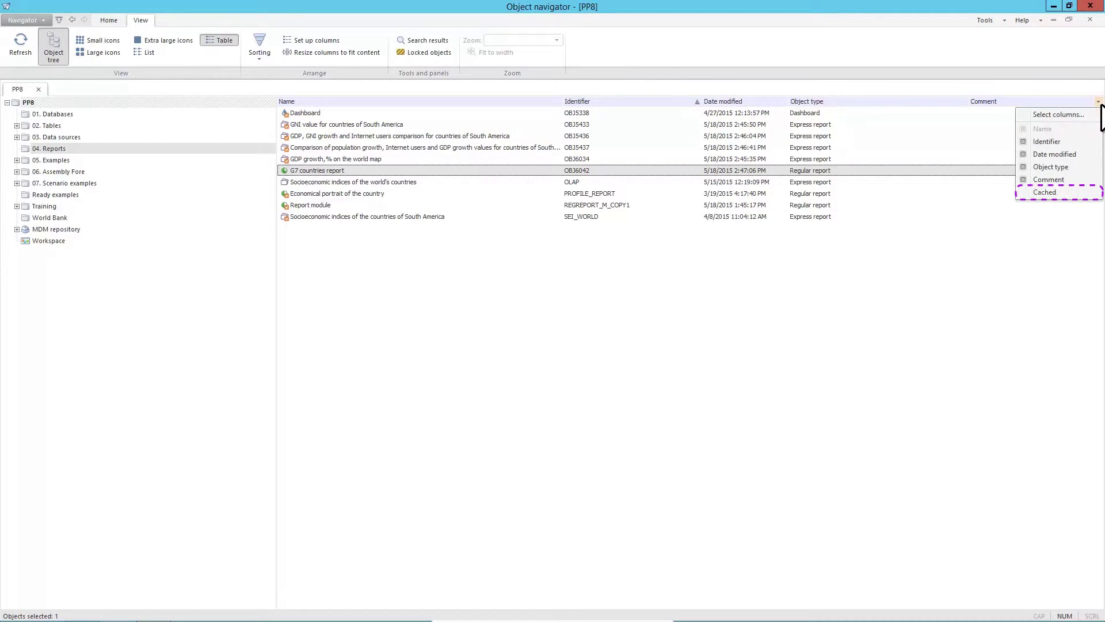
pyautogui.click(1098, 102)
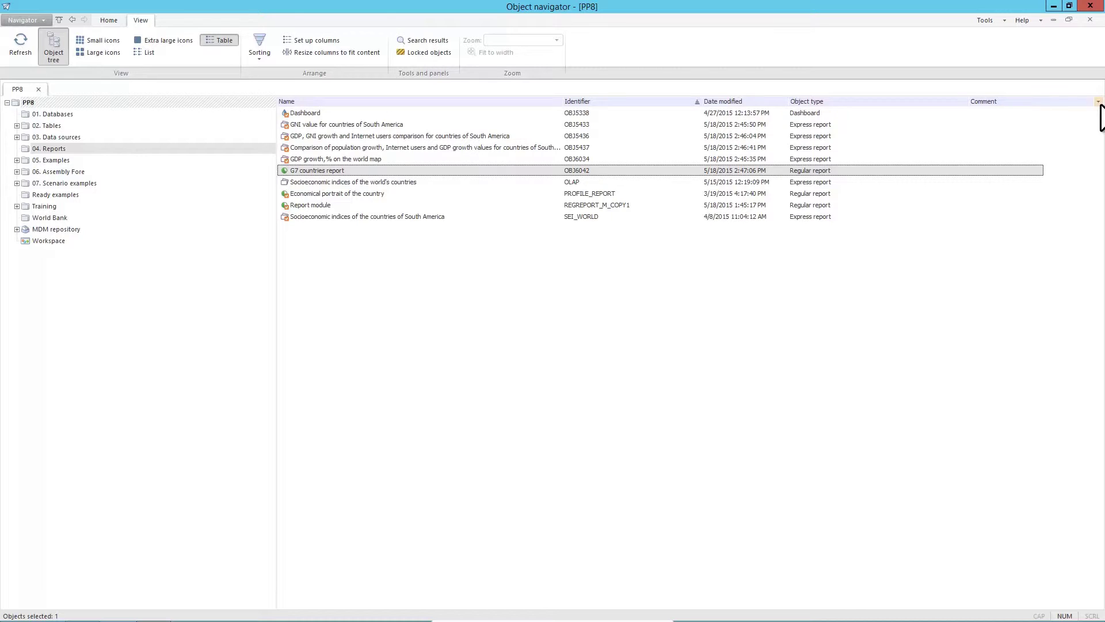
pyautogui.click(640, 99)
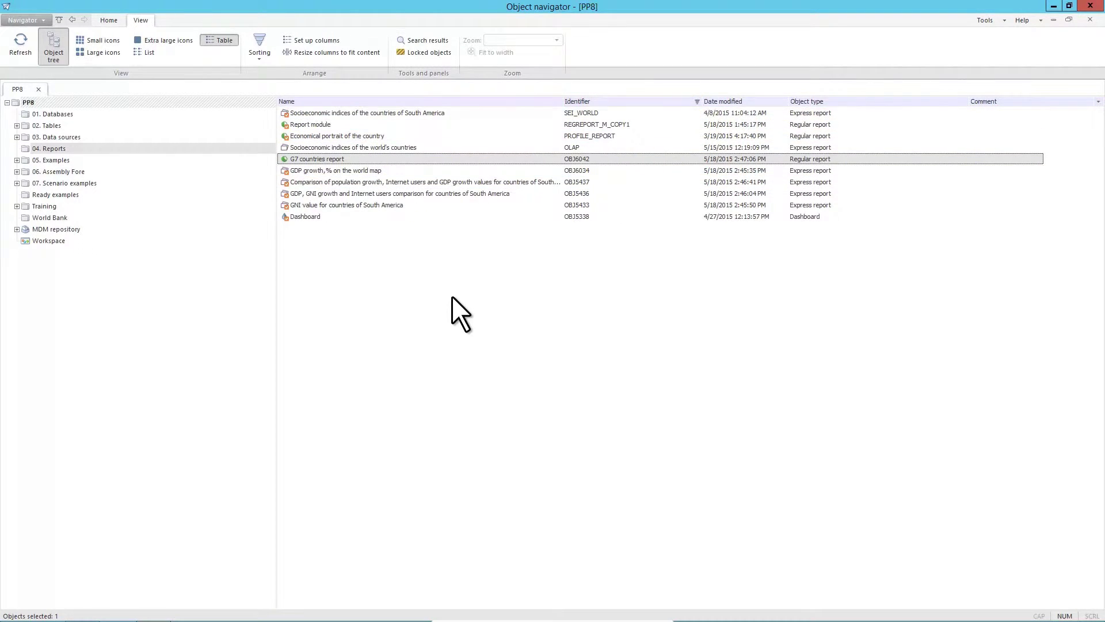
pyautogui.click(108, 20)
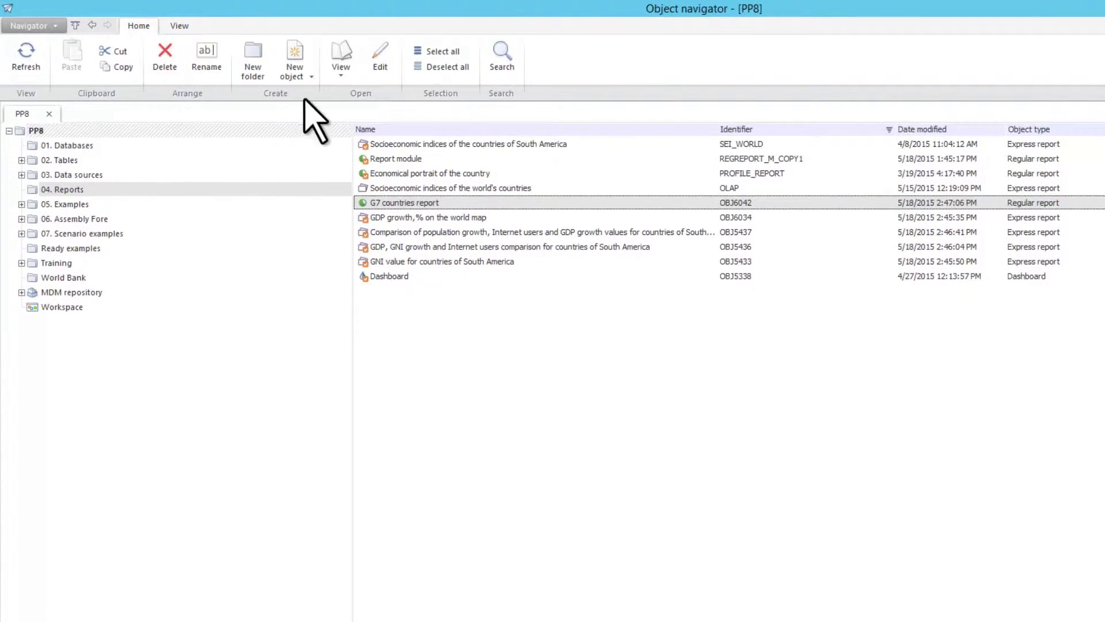
# - Search the repository for objects named 'report', stepping through several matches
pyautogui.click(503, 61)
pyautogui.click(758, 313)
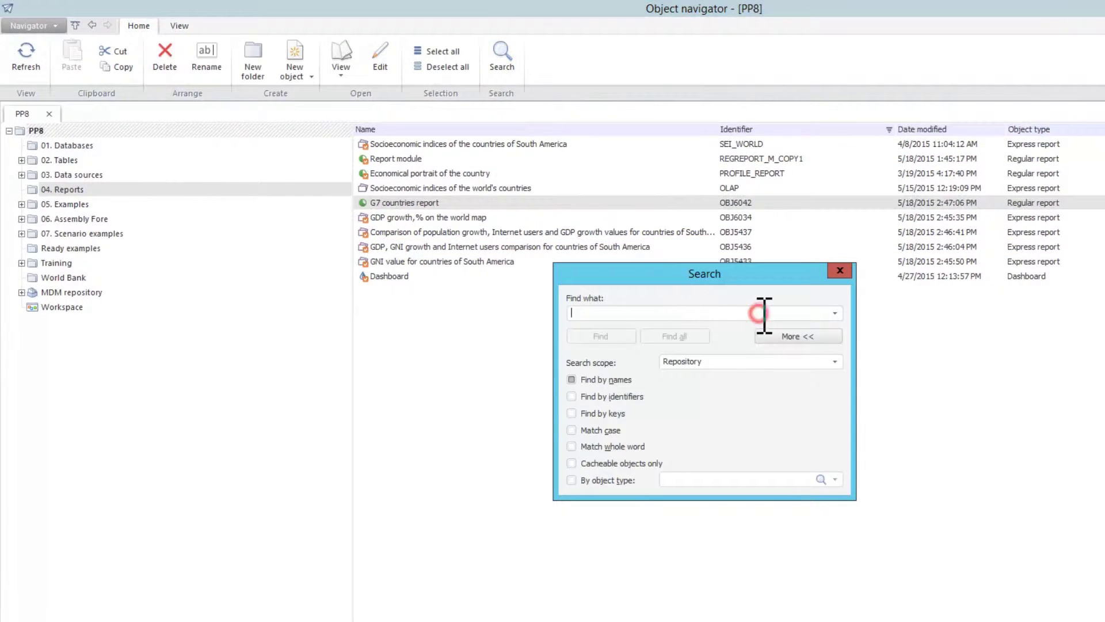
pyautogui.write('report')
pyautogui.click(621, 338)
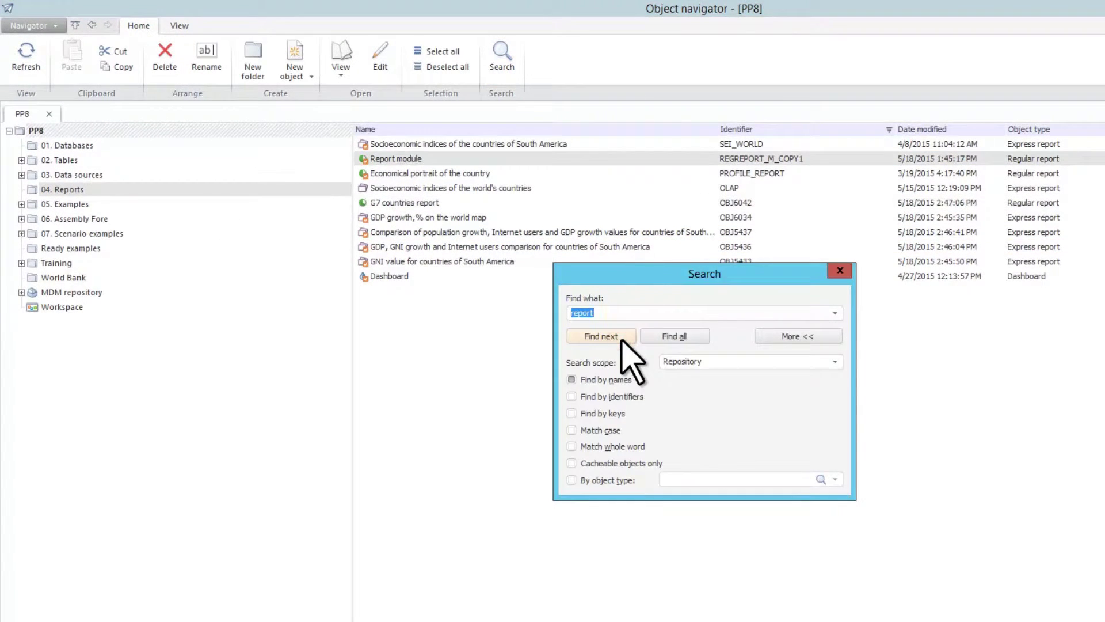
pyautogui.click(601, 336)
pyautogui.click(601, 337)
pyautogui.click(601, 336)
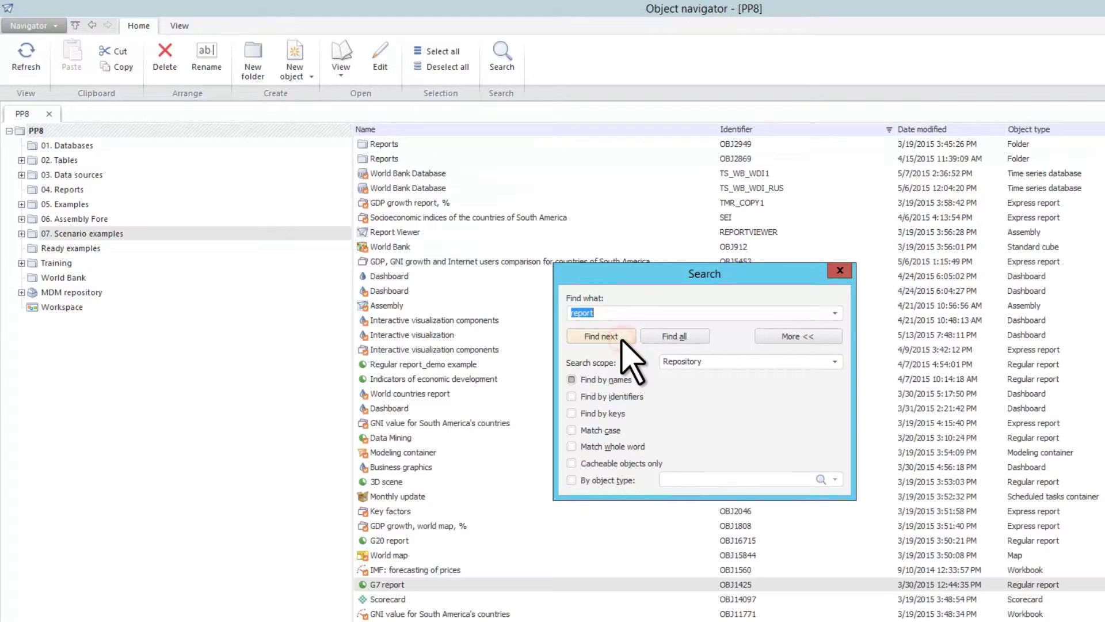
# - Search by object type Time series database and go to the first World Bank Database result
pyautogui.click(572, 380)
pyautogui.click(572, 480)
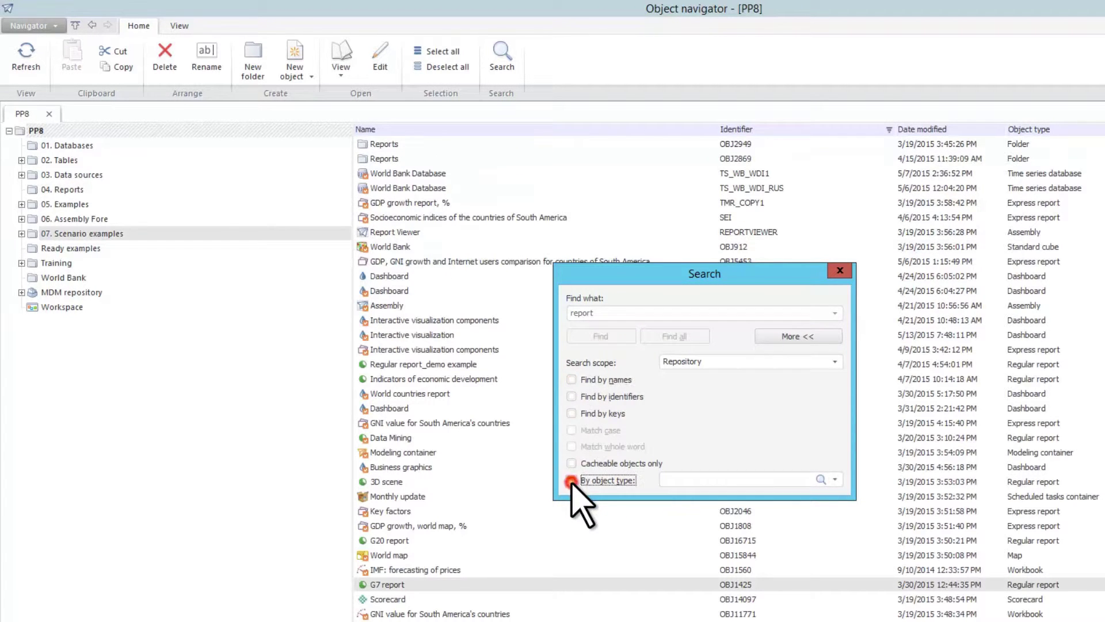
pyautogui.click(834, 479)
pyautogui.scroll(-5, 654, 410)
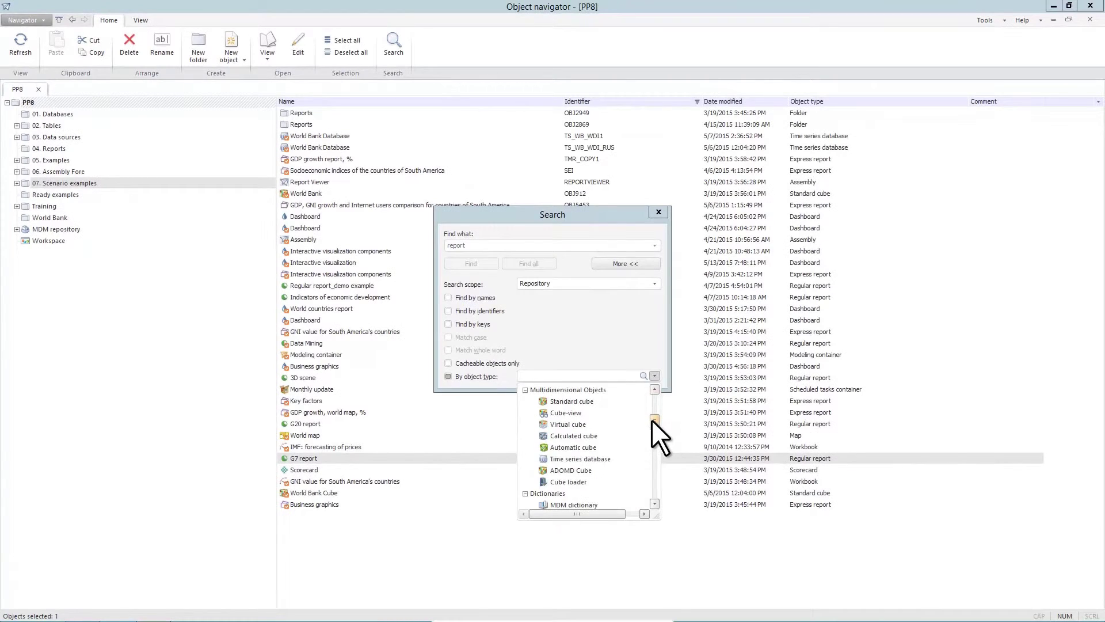
pyautogui.click(617, 458)
pyautogui.click(543, 263)
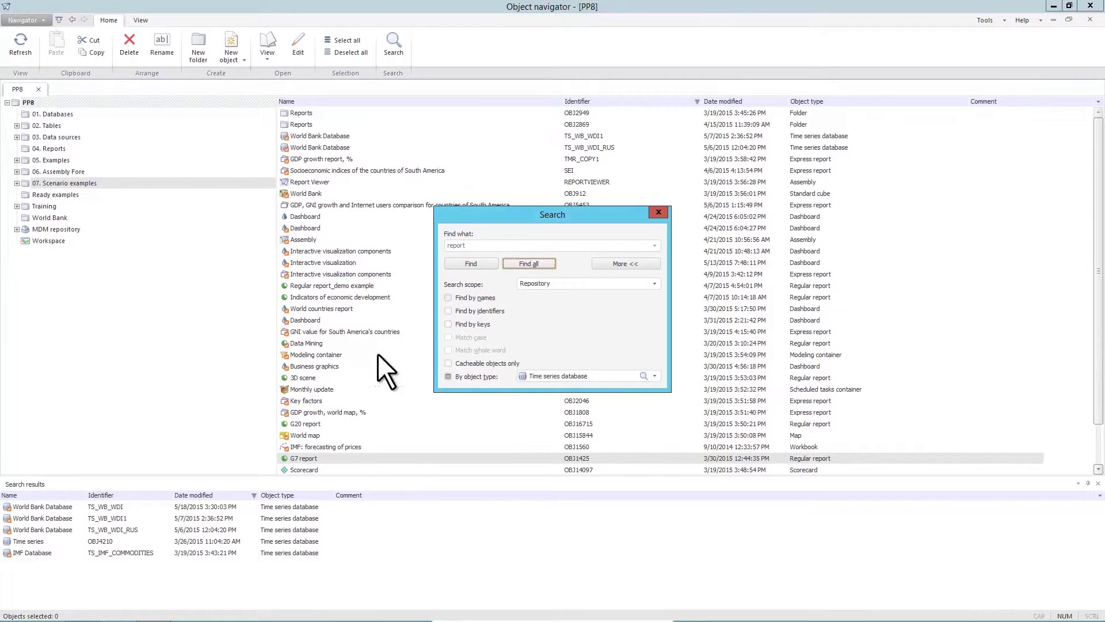
pyautogui.doubleClick(103, 508)
pyautogui.click(656, 211)
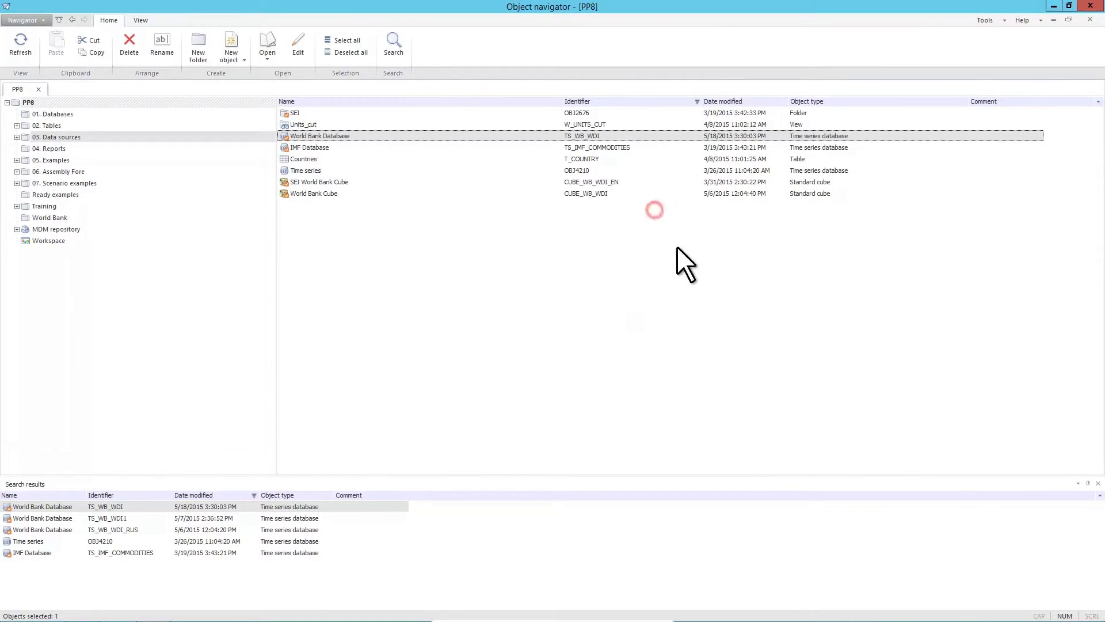
pyautogui.click(1098, 484)
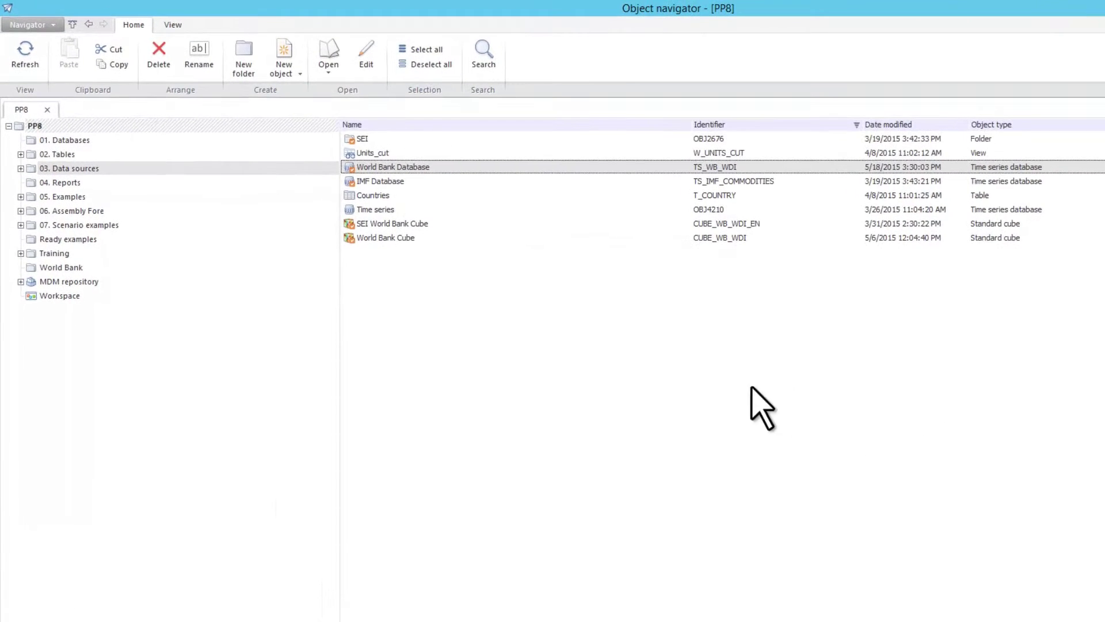
pyautogui.rightClick(380, 167)
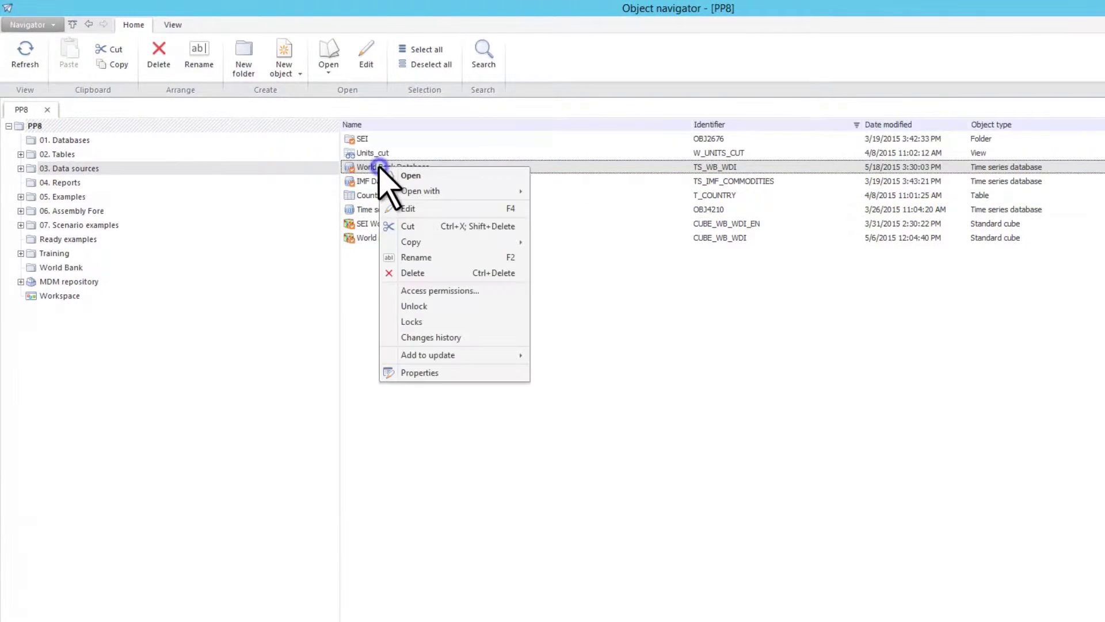
pyautogui.click(459, 374)
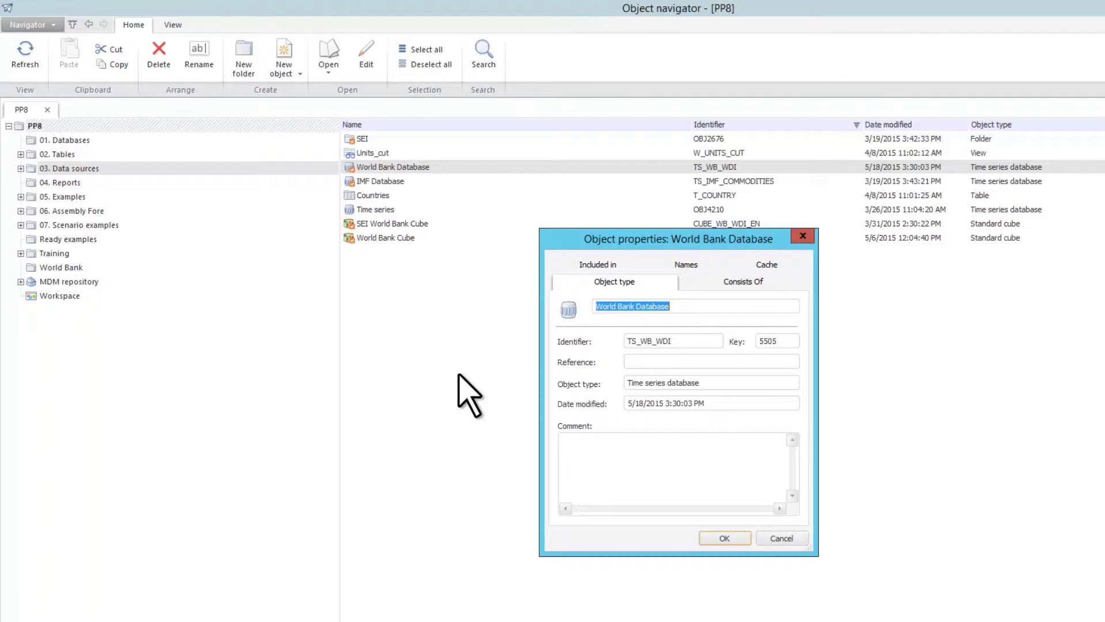
pyautogui.click(774, 283)
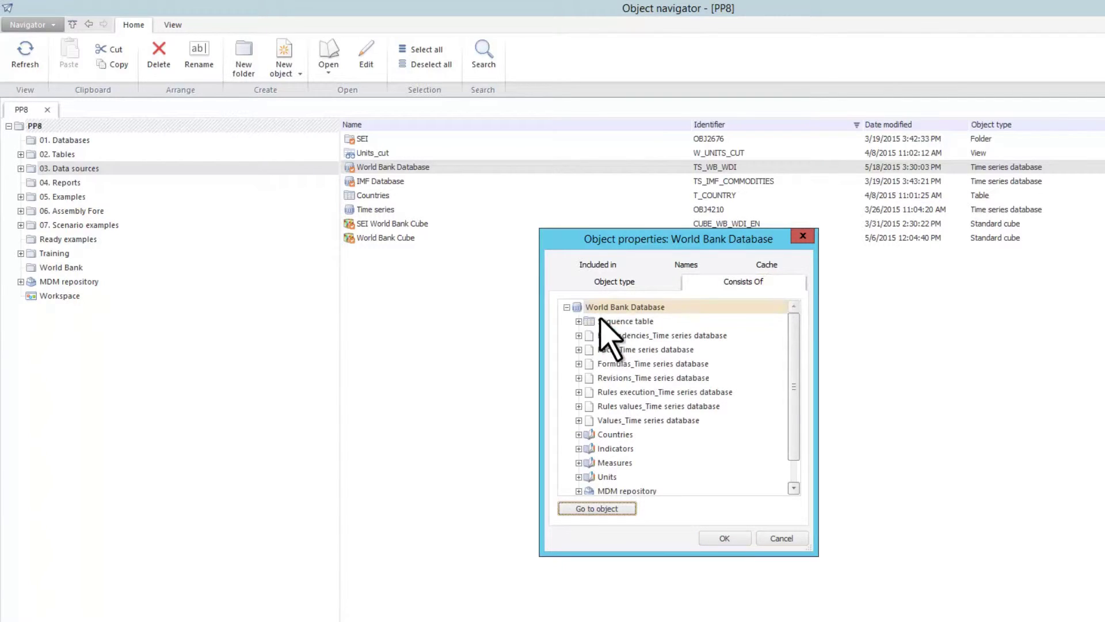
pyautogui.click(578, 321)
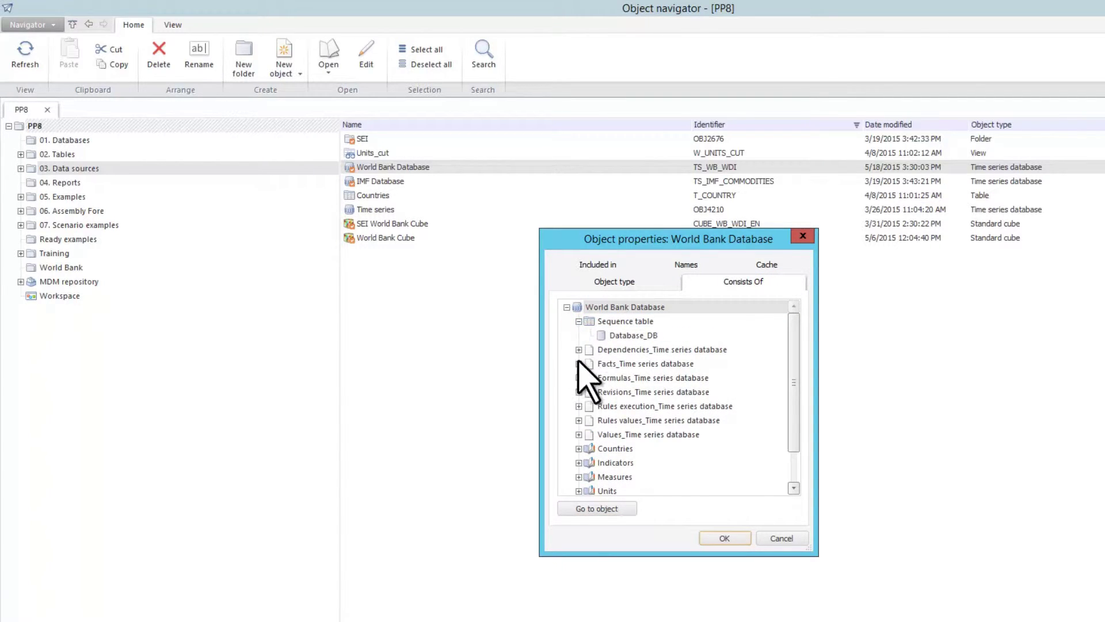
pyautogui.click(578, 449)
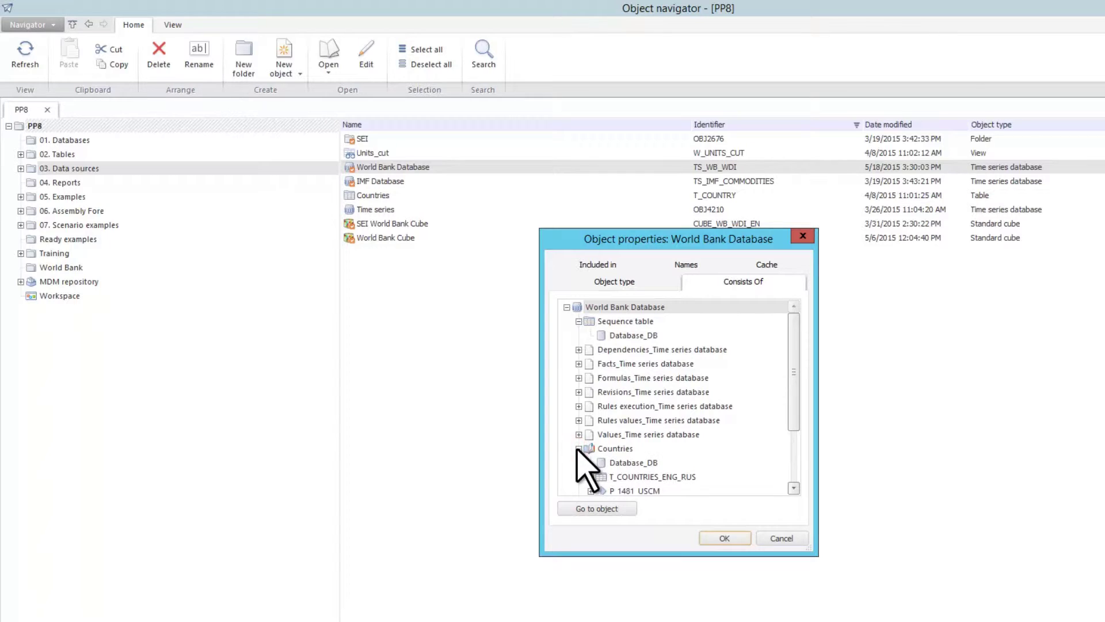
pyautogui.click(635, 265)
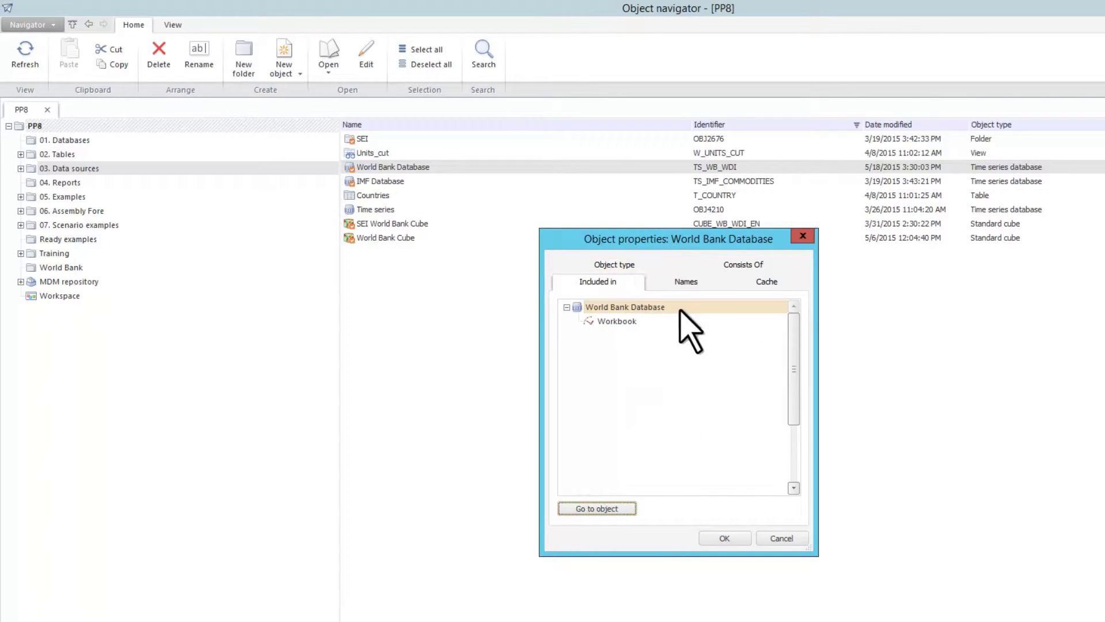
pyautogui.click(783, 282)
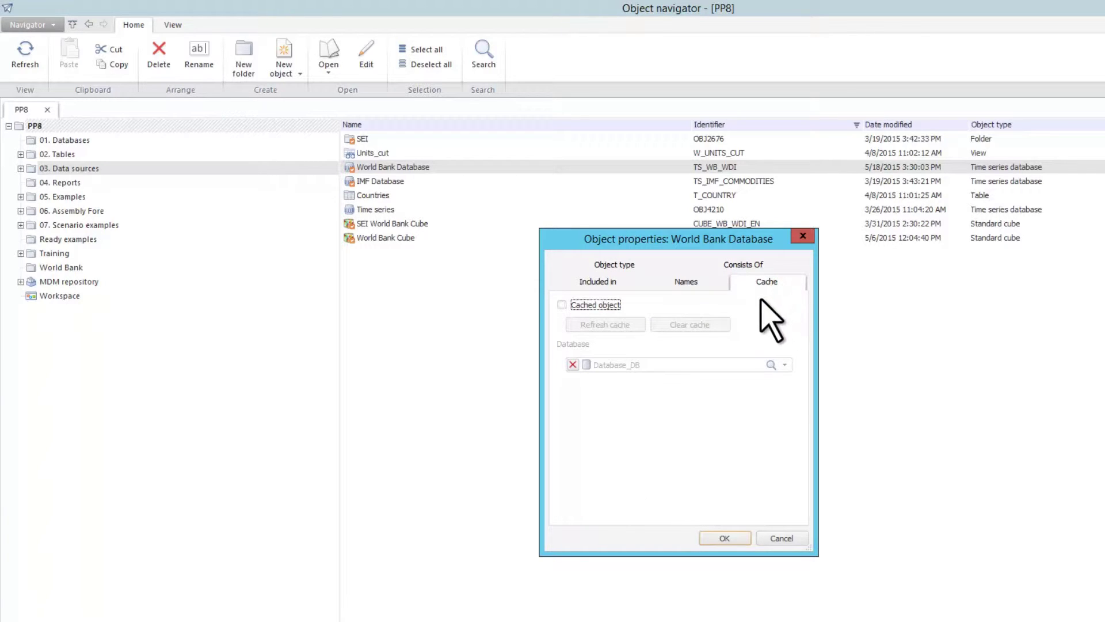
pyautogui.click(712, 282)
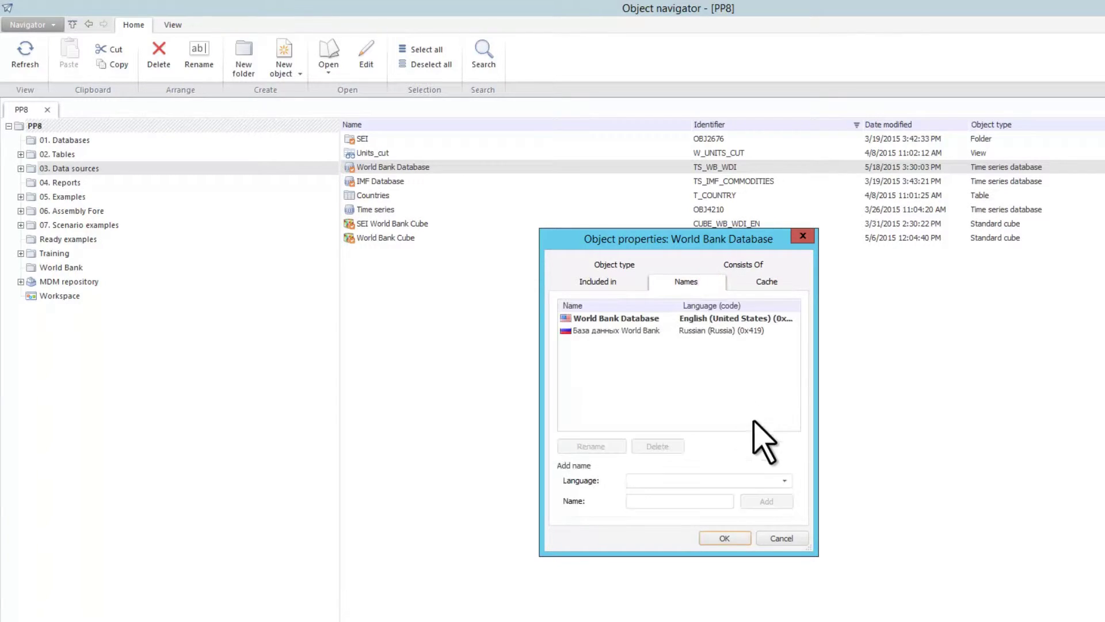
pyautogui.click(784, 482)
pyautogui.moveTo(784, 136); pyautogui.dragTo(784, 479)
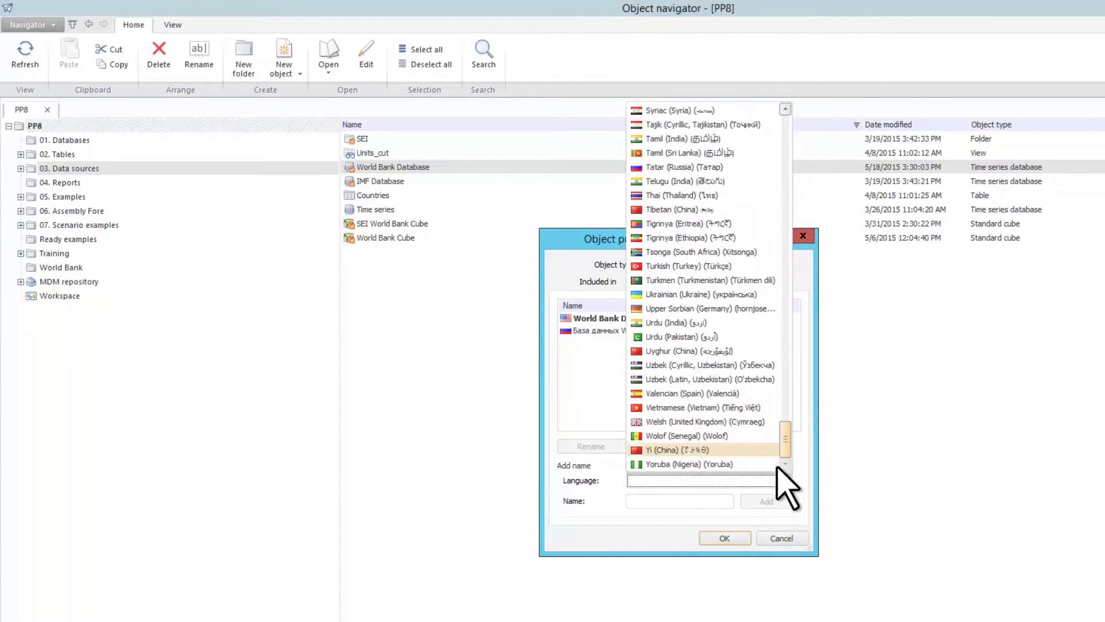
pyautogui.click(784, 481)
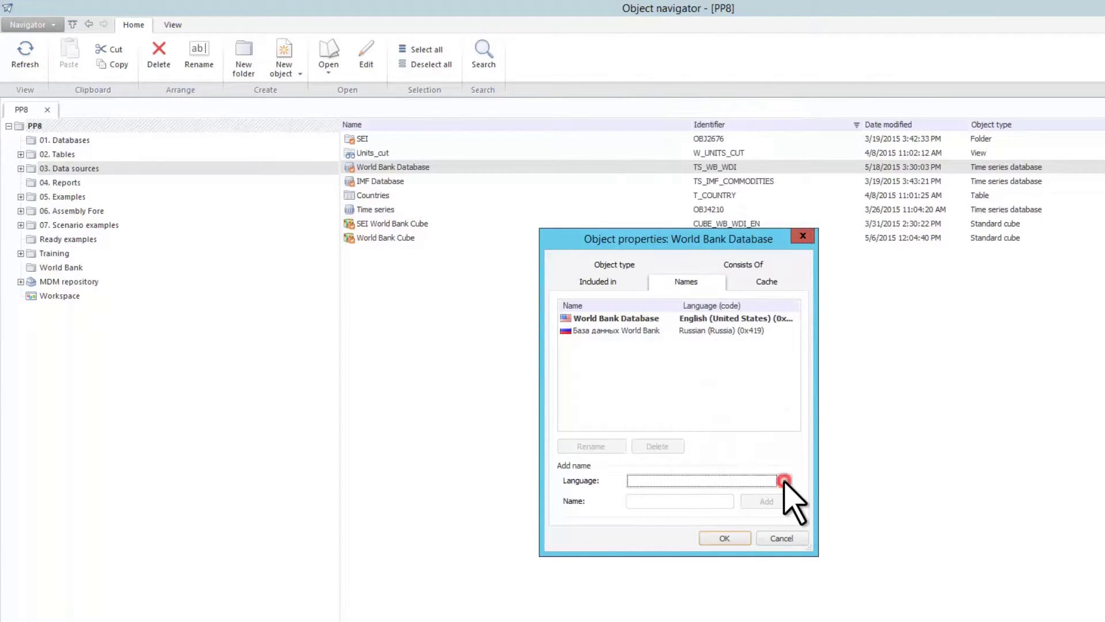
pyautogui.click(794, 538)
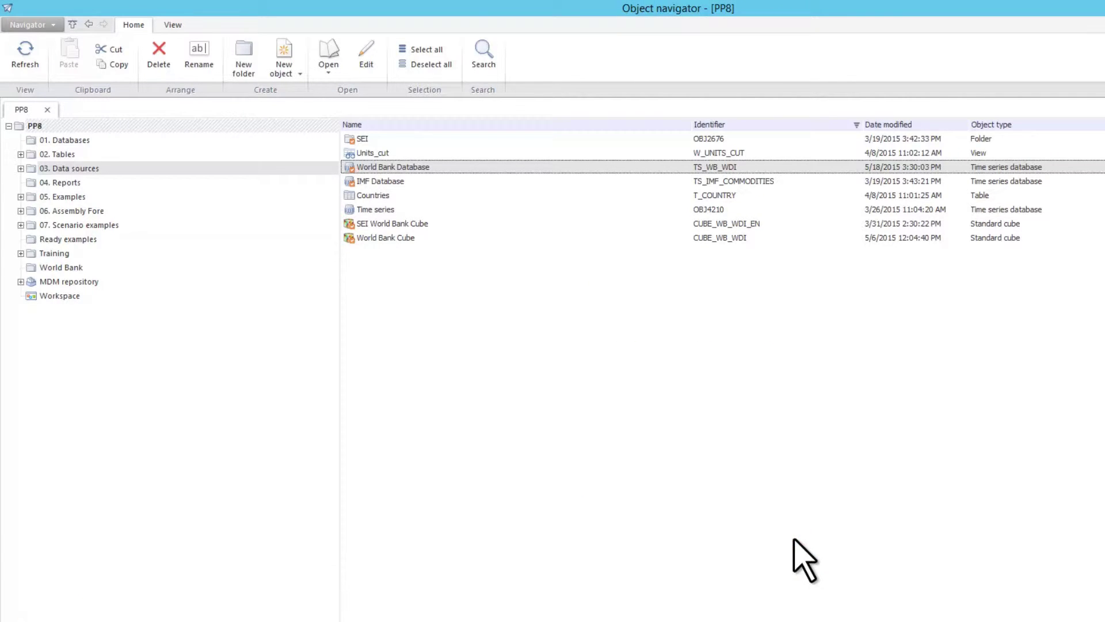
pyautogui.click(463, 226)
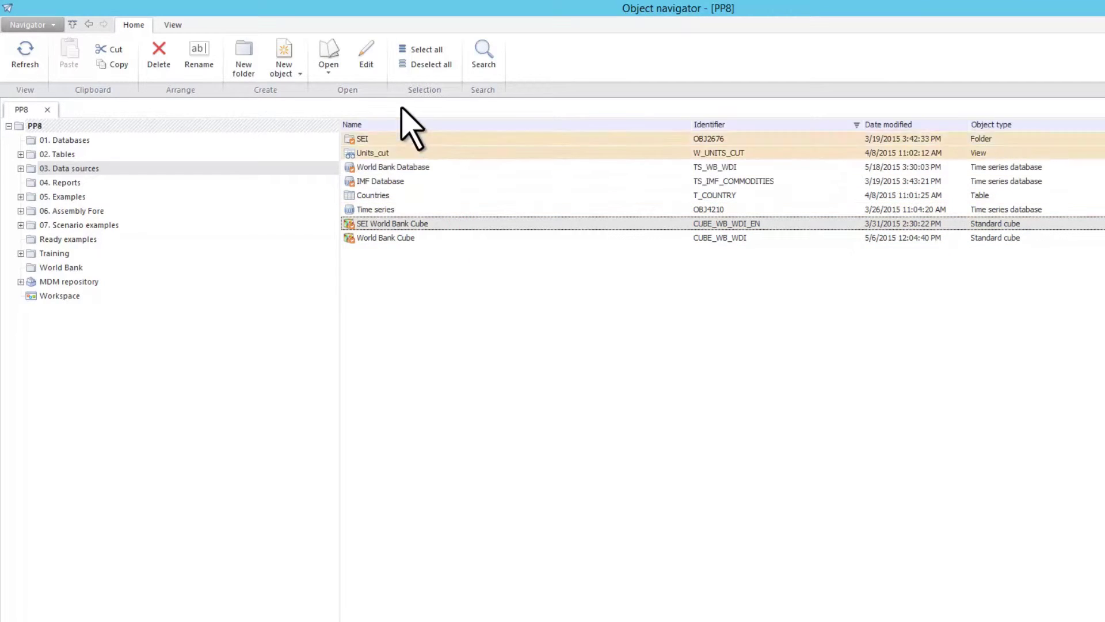
pyautogui.click(380, 58)
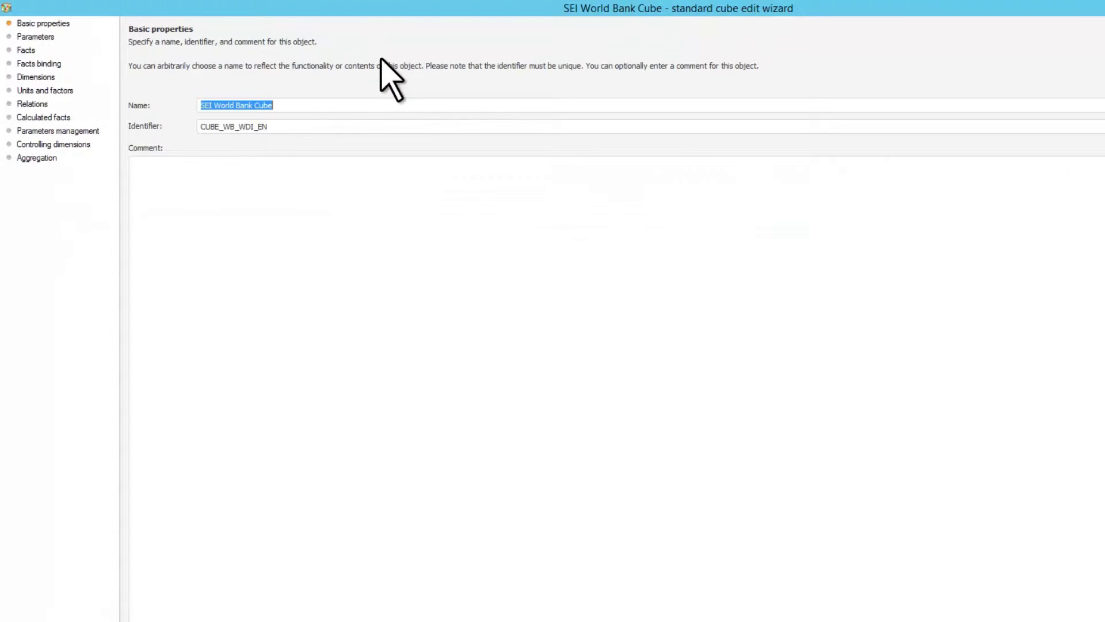
pyautogui.click(86, 65)
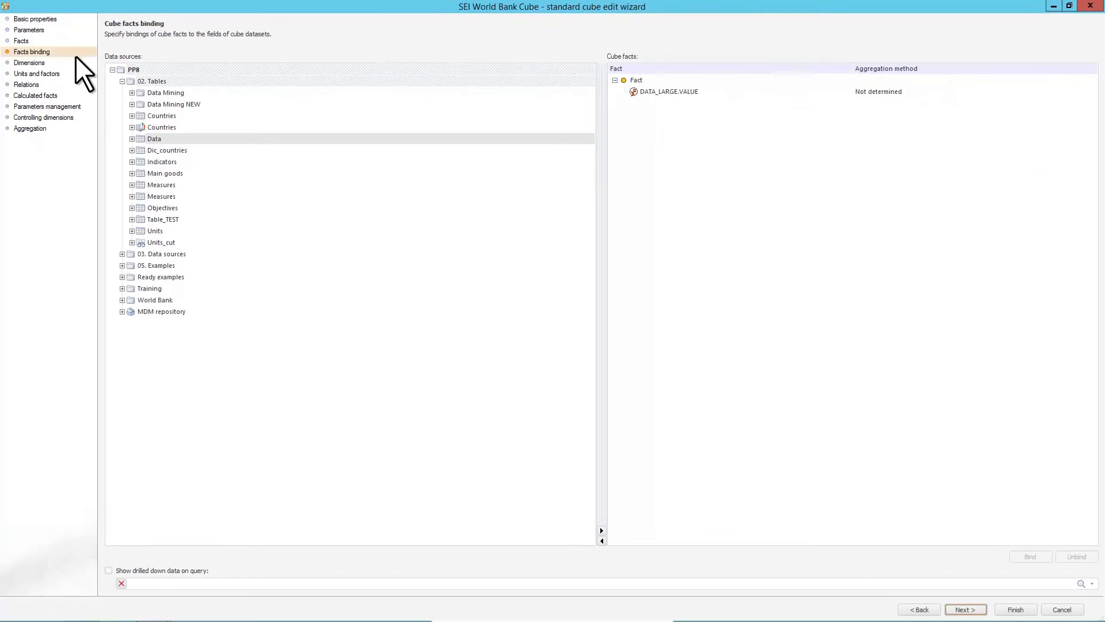
pyautogui.click(95, 78)
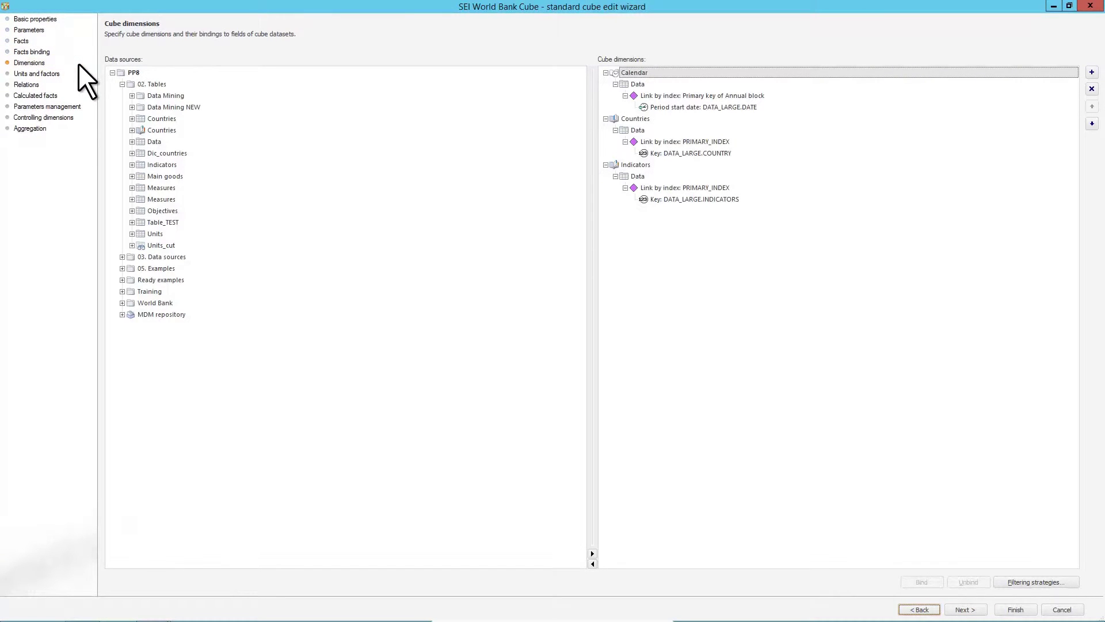
pyautogui.click(77, 128)
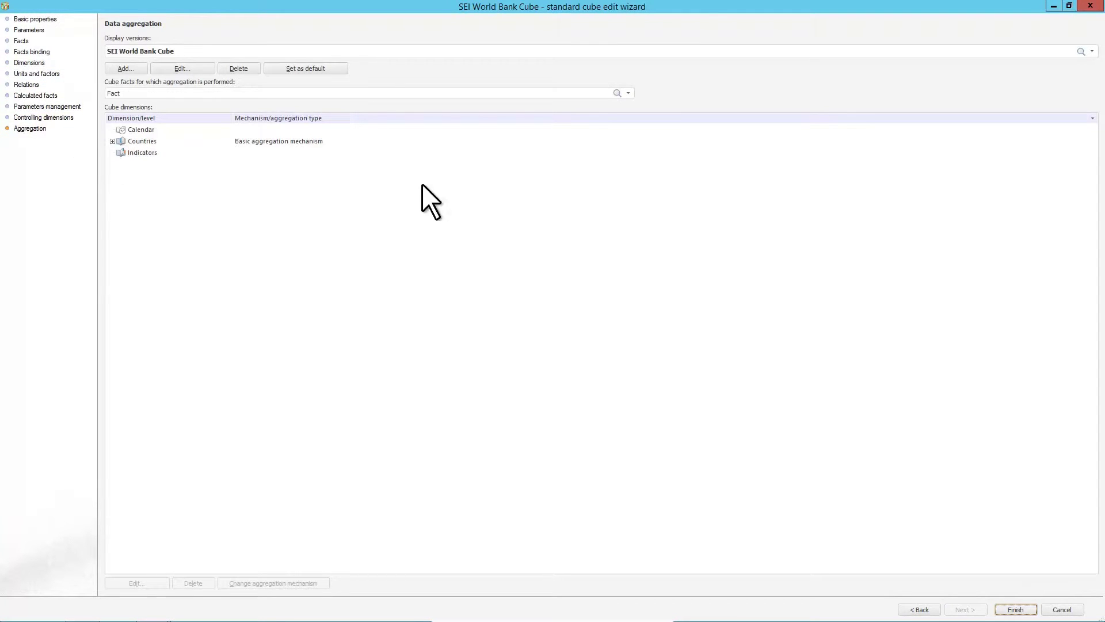
pyautogui.click(1090, 5)
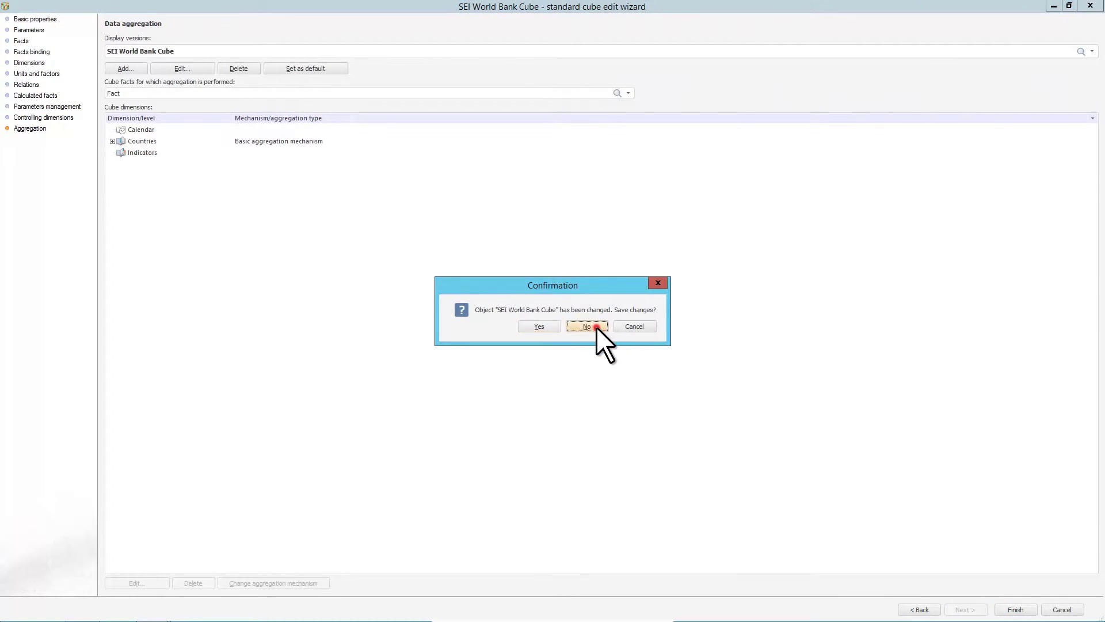
pyautogui.click(596, 326)
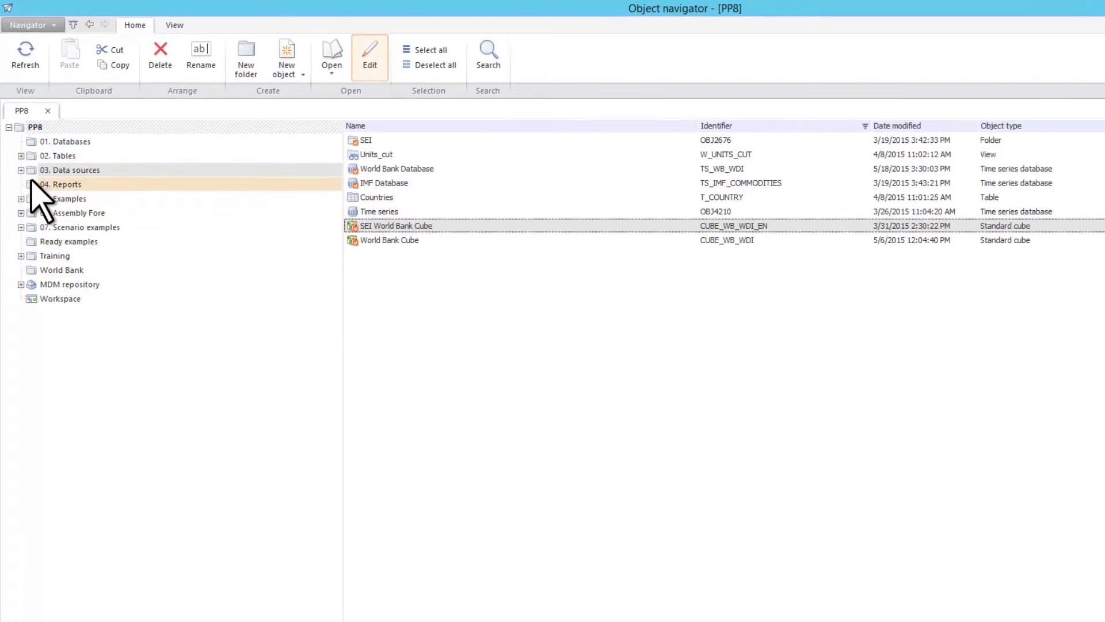
# - Browse 03. Data sources and World Bank Database in the tree, then open the 04. Reports folder
pyautogui.click(20, 170)
pyautogui.click(133, 227)
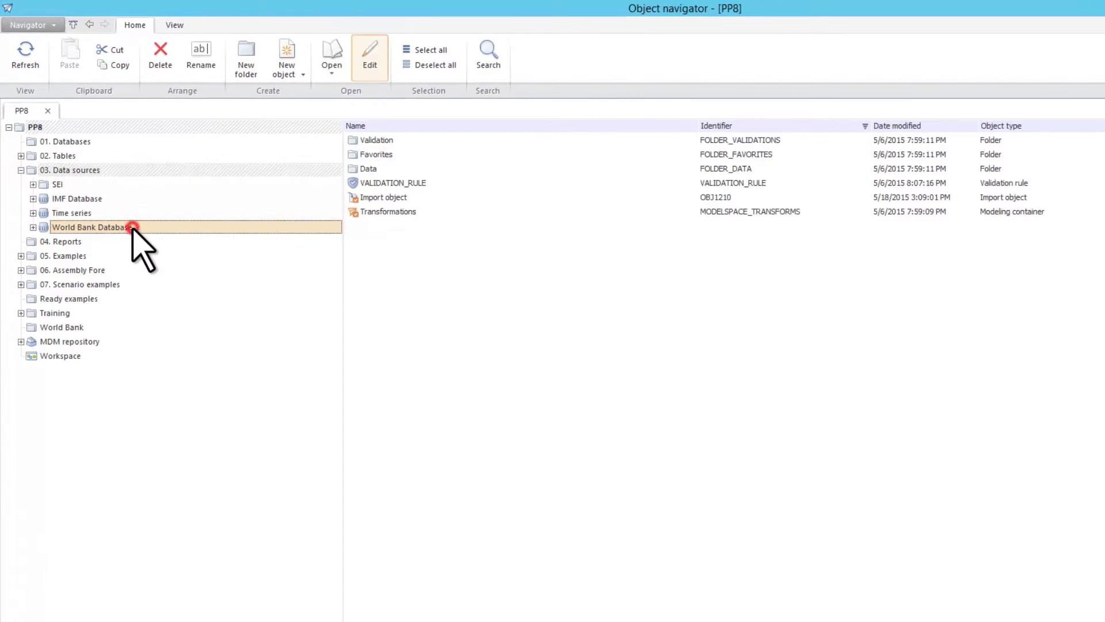
pyautogui.click(33, 227)
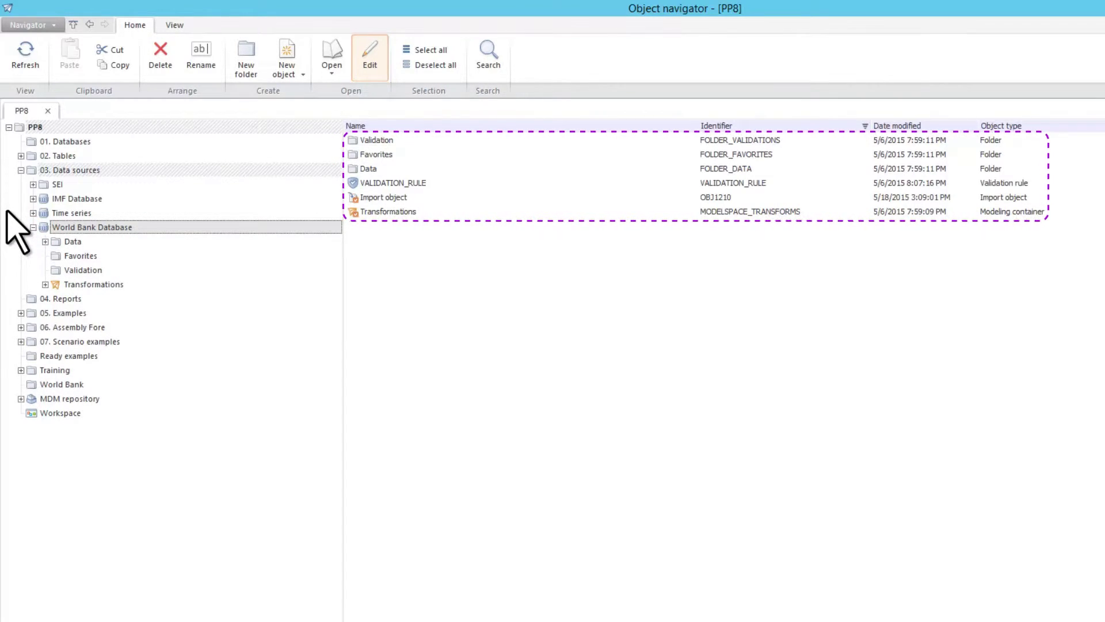
pyautogui.click(33, 227)
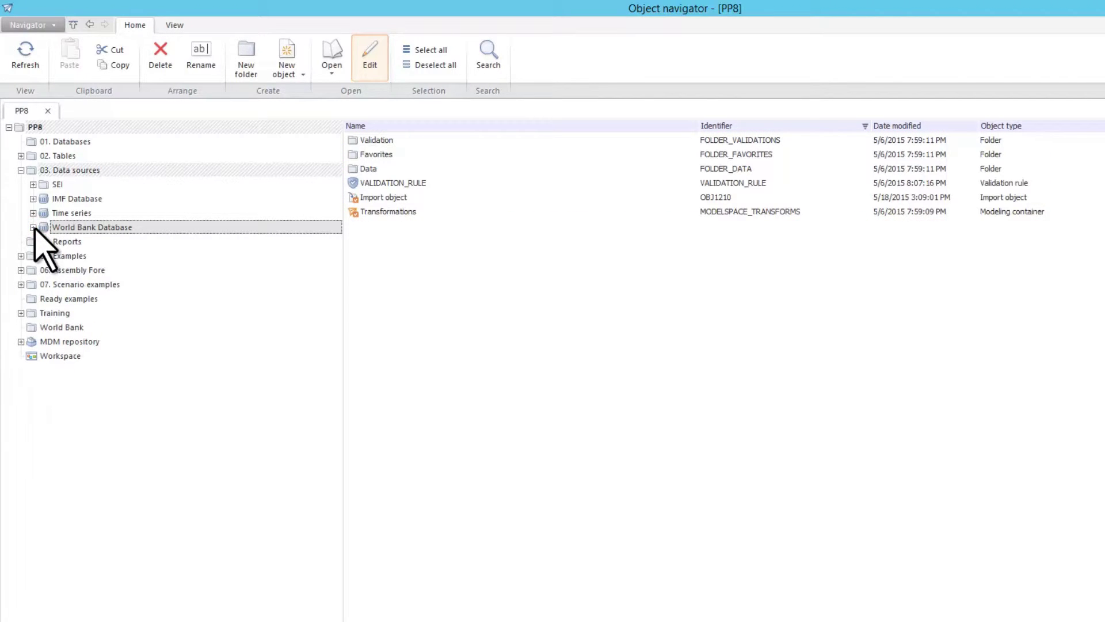
pyautogui.click(21, 170)
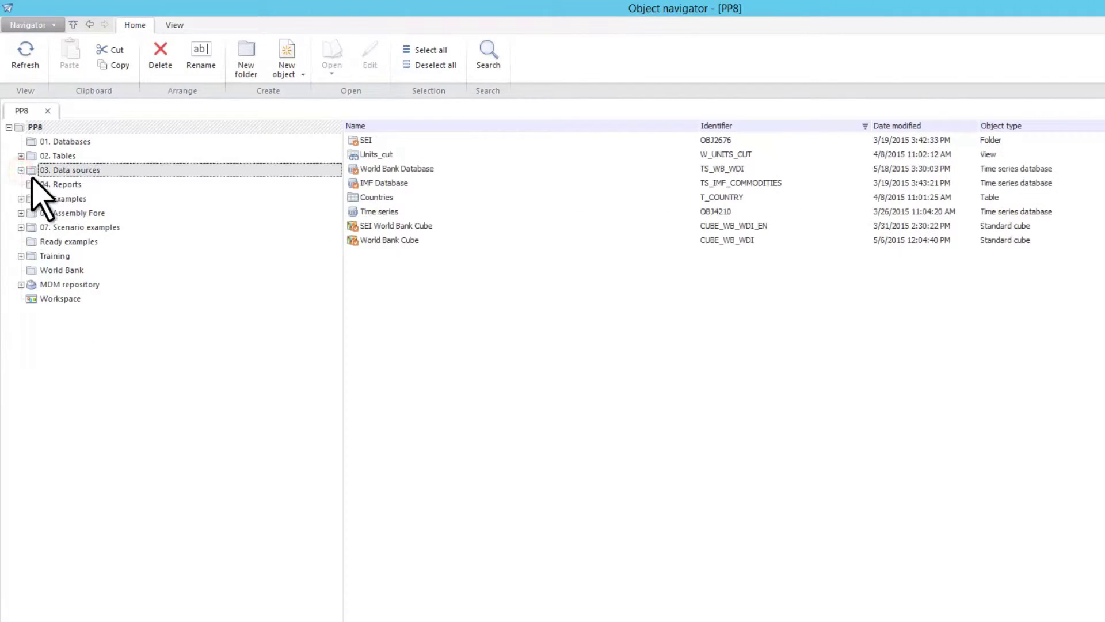
pyautogui.click(94, 185)
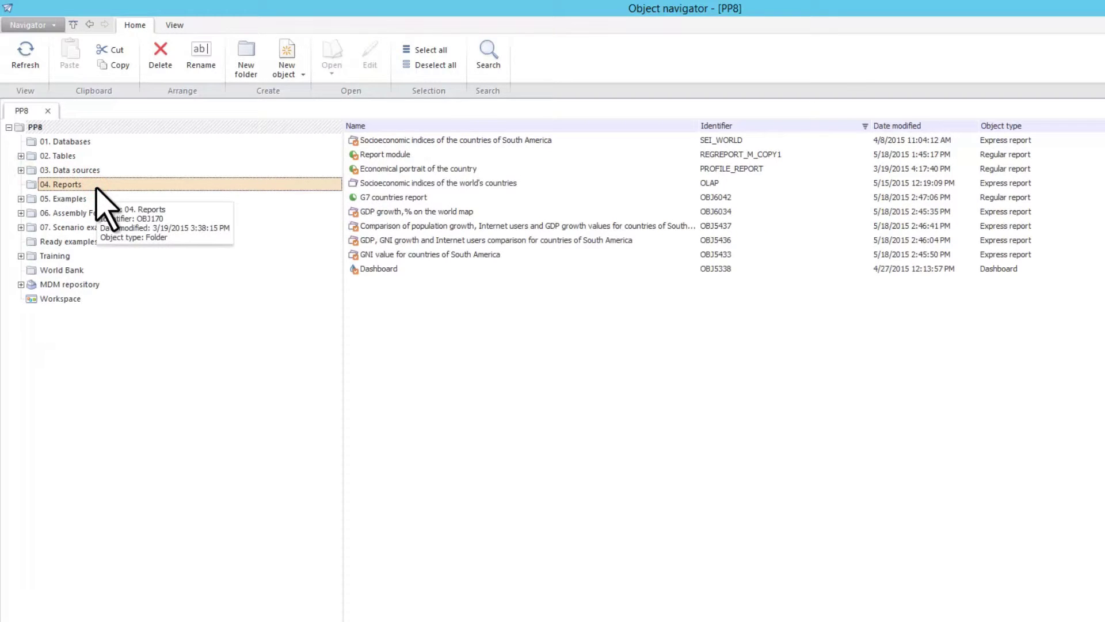
# - Show the locked objects list, lock the G7 countries report and open it for editing
pyautogui.click(173, 26)
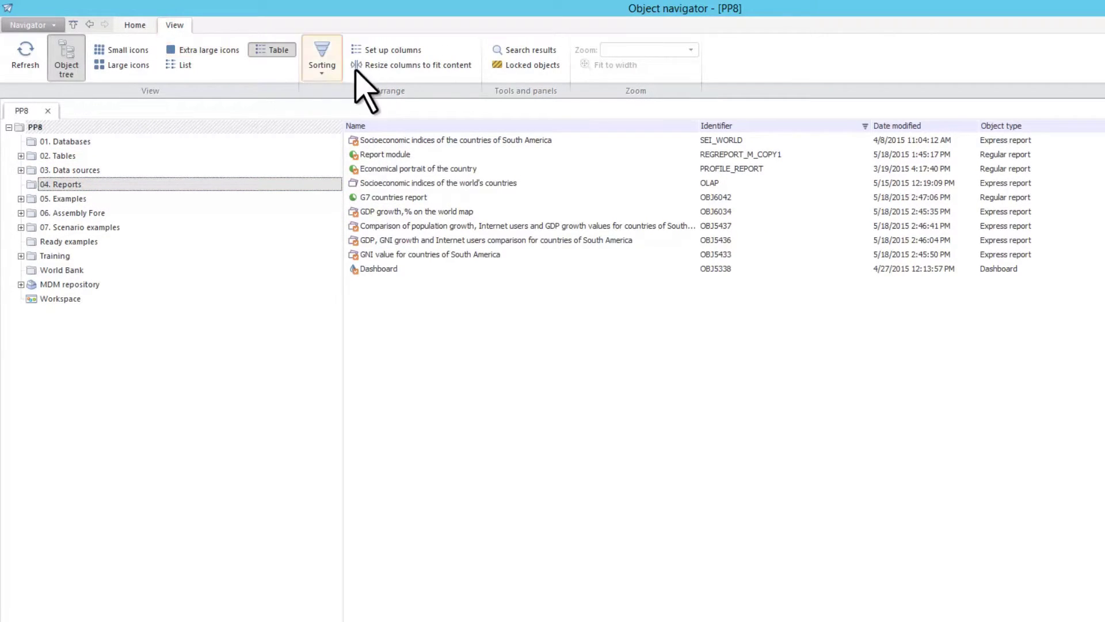
pyautogui.click(541, 67)
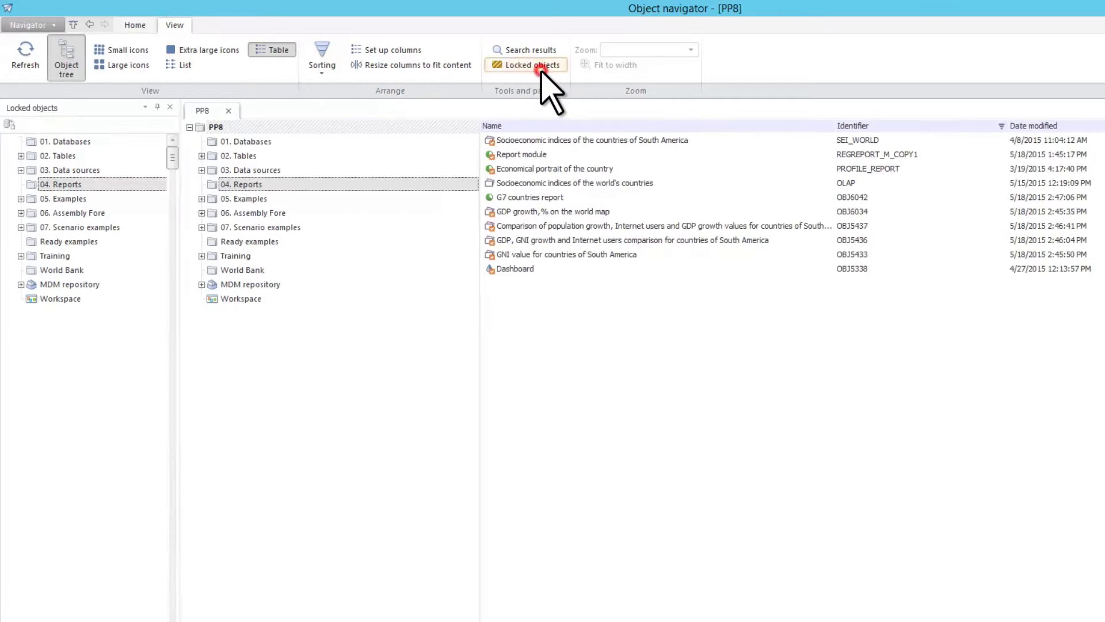
pyautogui.click(21, 312)
pyautogui.click(527, 198)
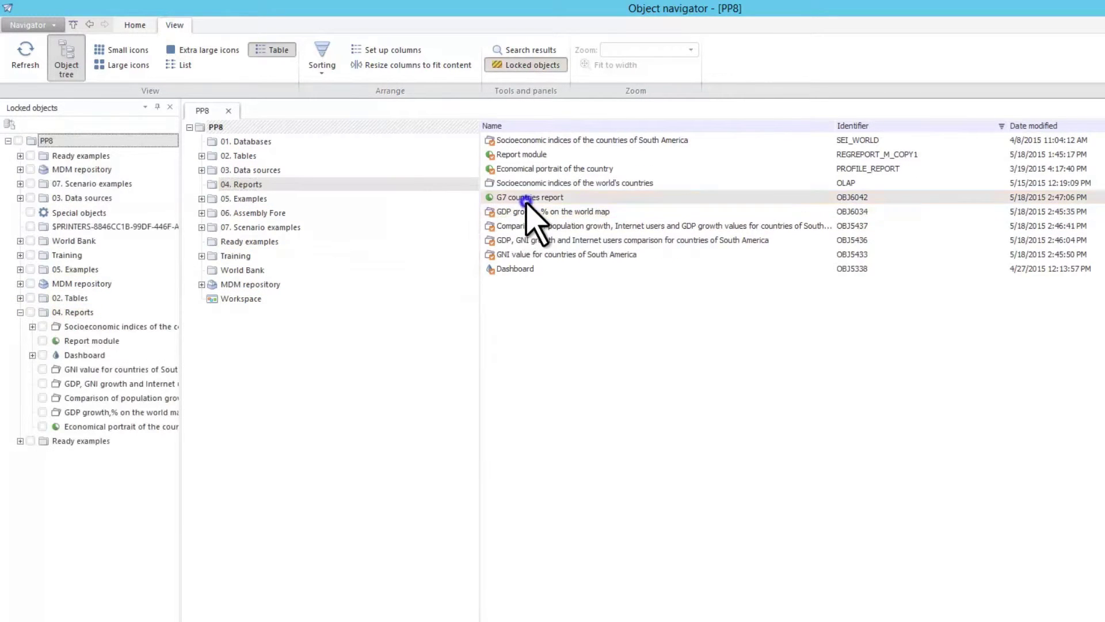
pyautogui.rightClick(527, 198)
pyautogui.click(591, 338)
pyautogui.click(541, 198)
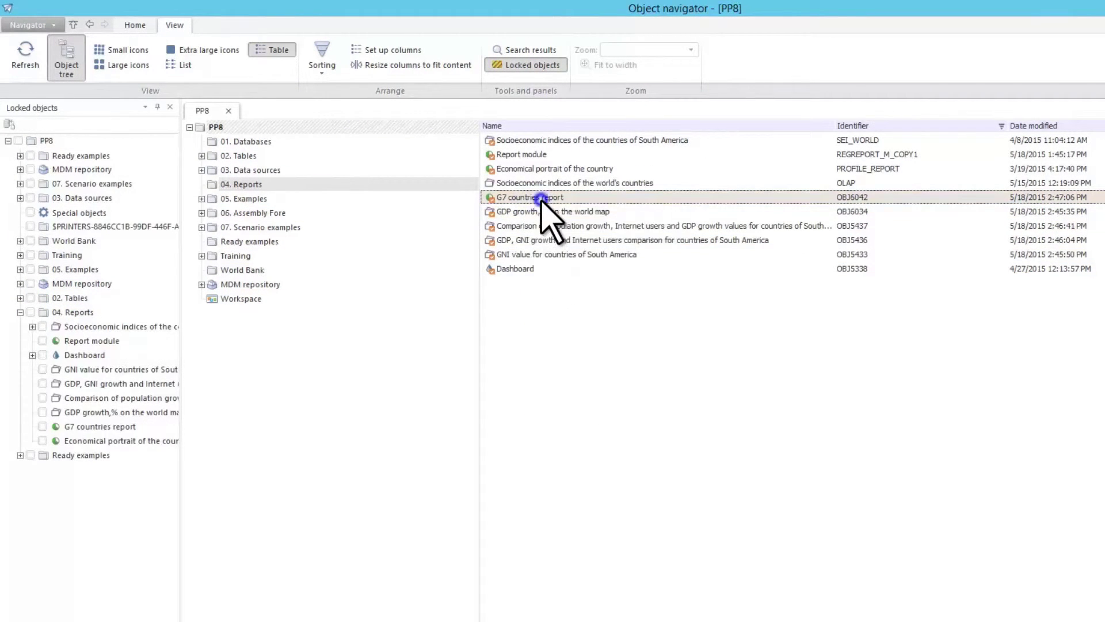
pyautogui.rightClick(541, 199)
pyautogui.click(575, 222)
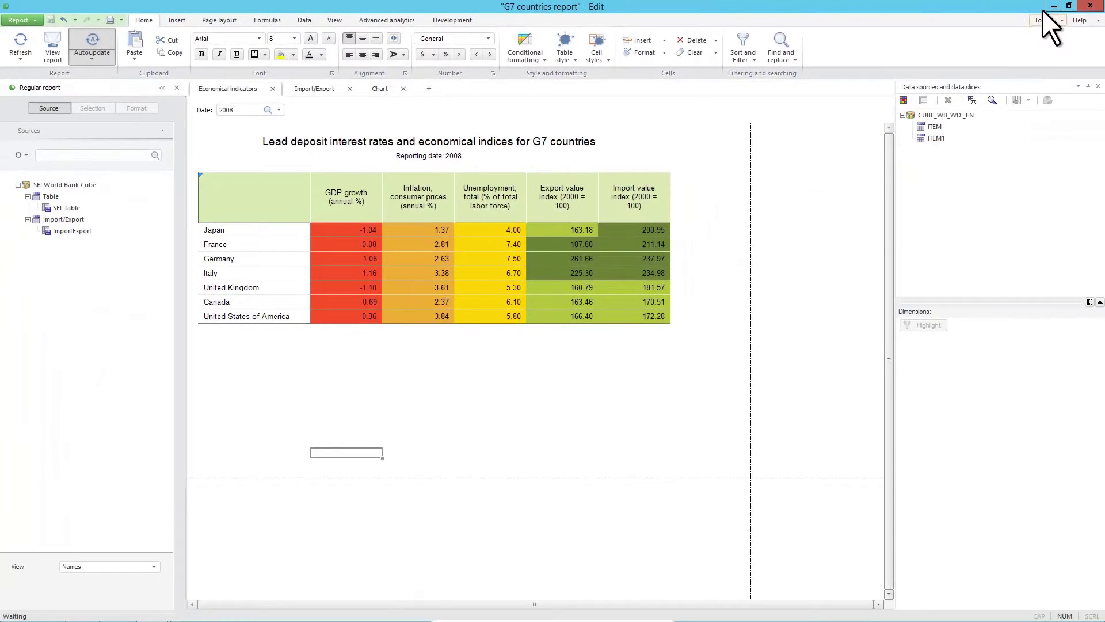
# - In a second PP8 session, try editing G7 countries report, decline, then close that session
pyautogui.click(1052, 5)
pyautogui.click(48, 19)
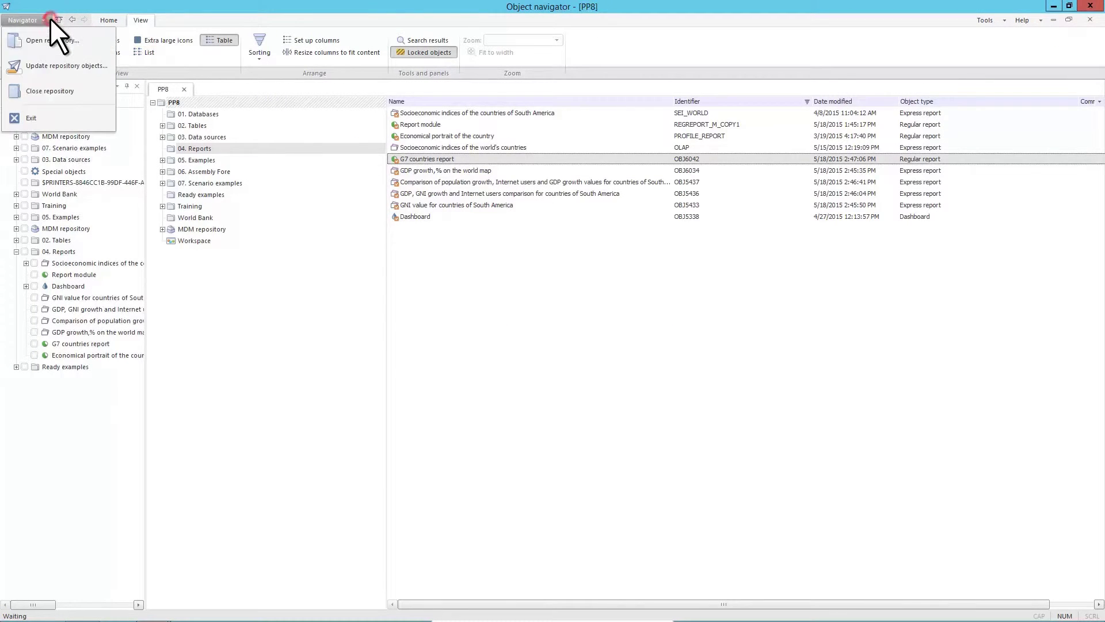
pyautogui.click(95, 45)
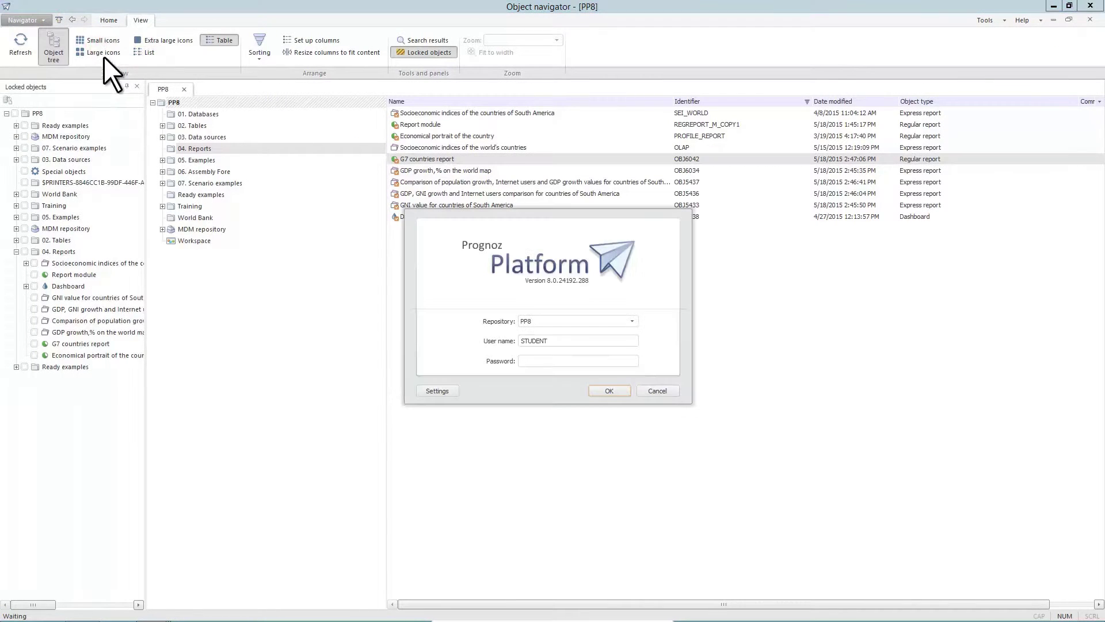
pyautogui.click(610, 391)
pyautogui.click(241, 151)
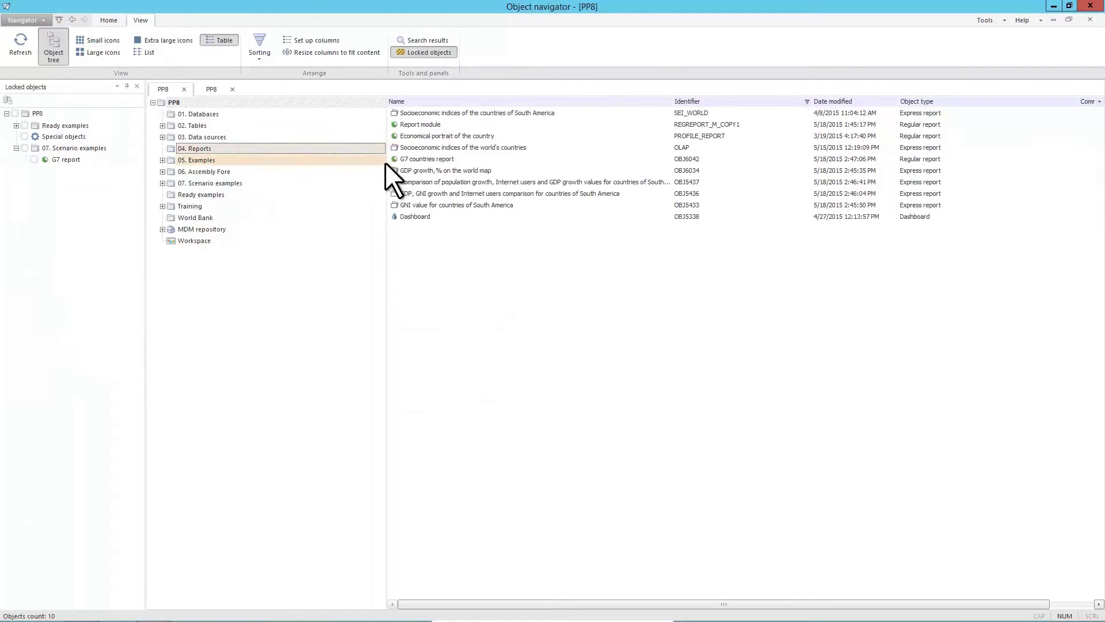
pyautogui.rightClick(464, 160)
pyautogui.click(506, 181)
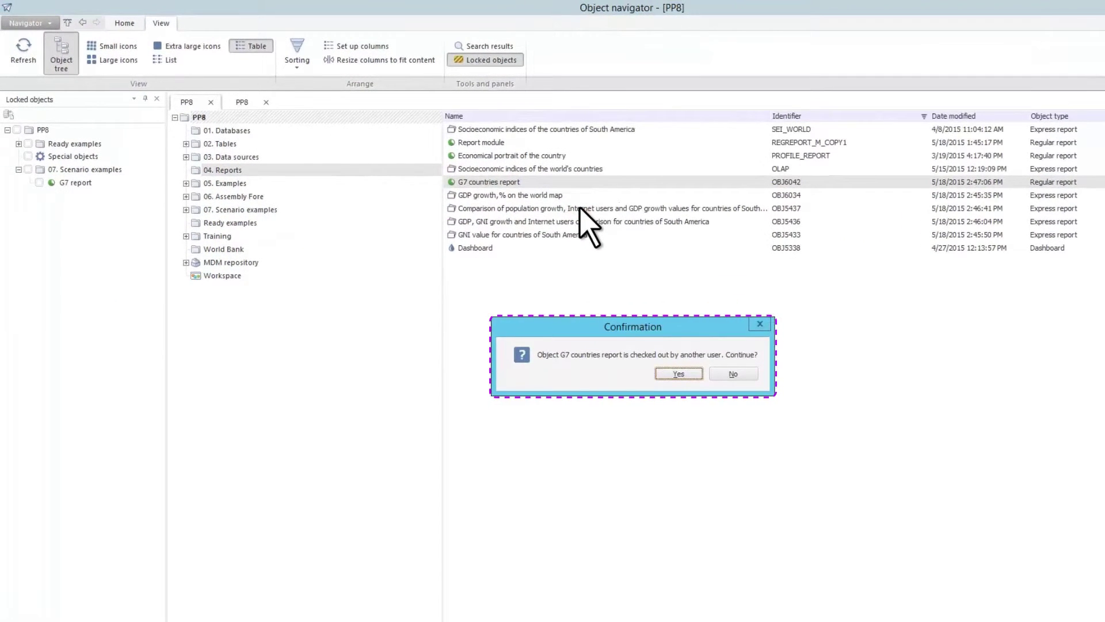
pyautogui.click(745, 374)
pyautogui.click(670, 371)
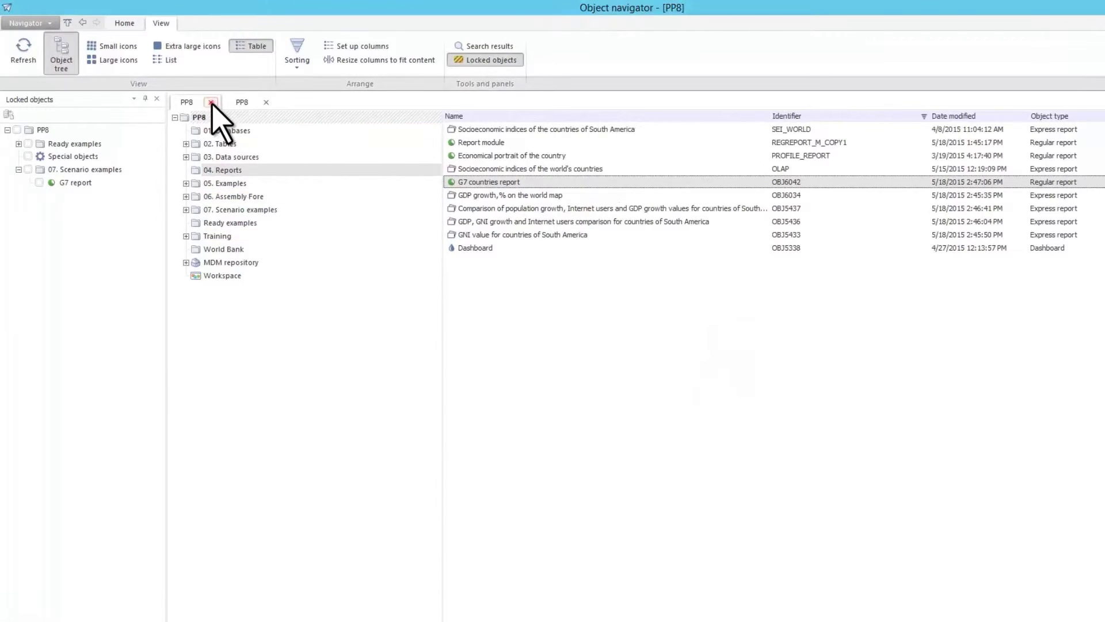
pyautogui.click(211, 103)
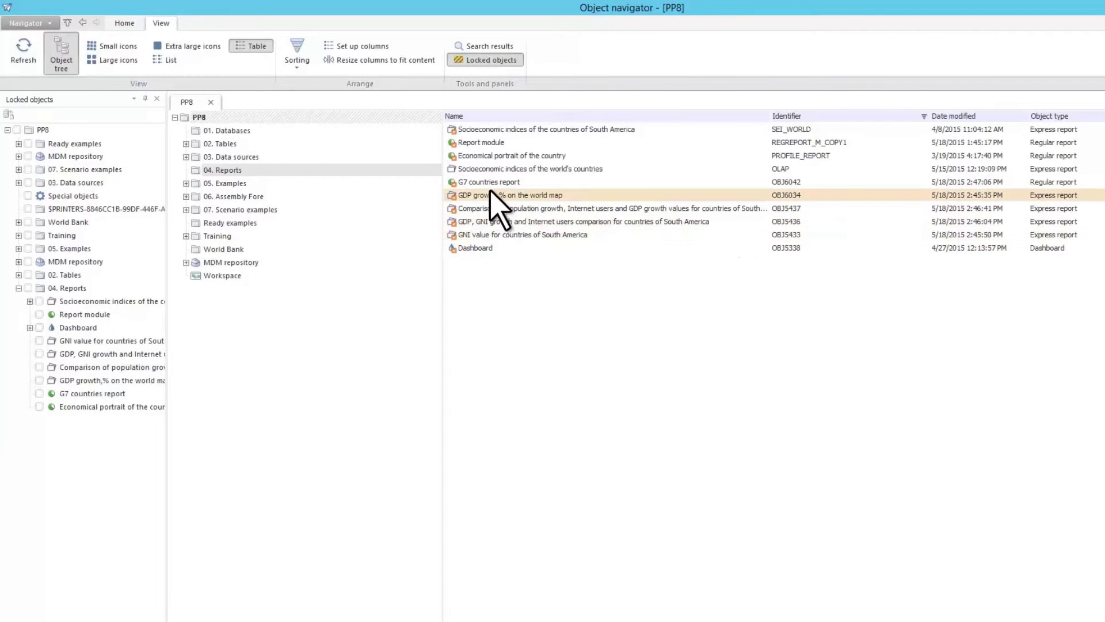
# - Unlock the G7 countries report and hide the locked objects list
pyautogui.rightClick(491, 182)
pyautogui.click(550, 301)
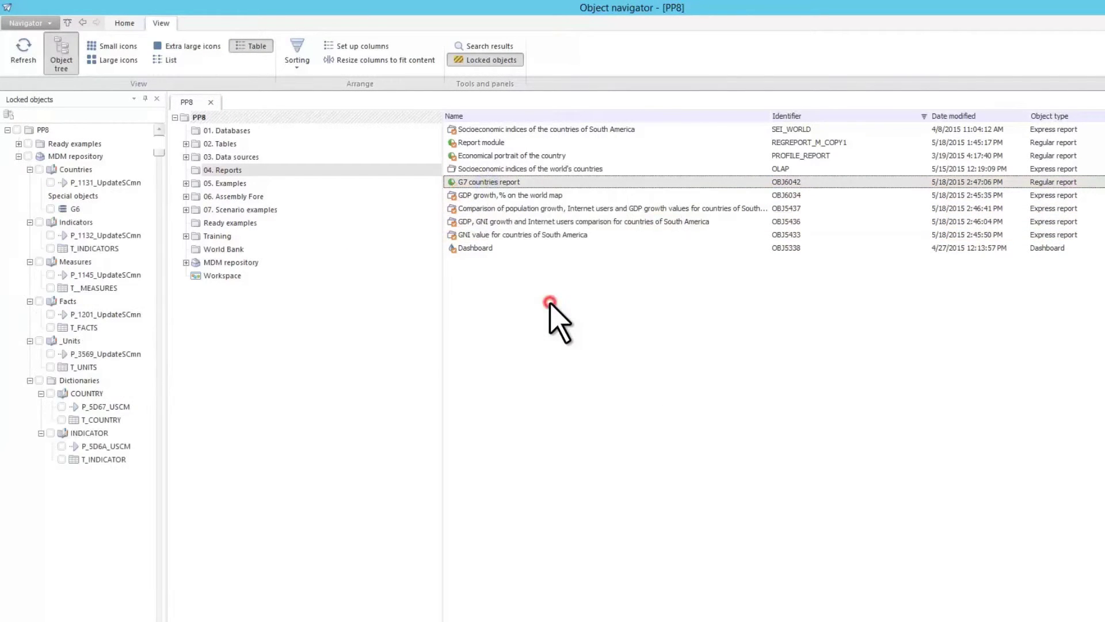
pyautogui.click(519, 59)
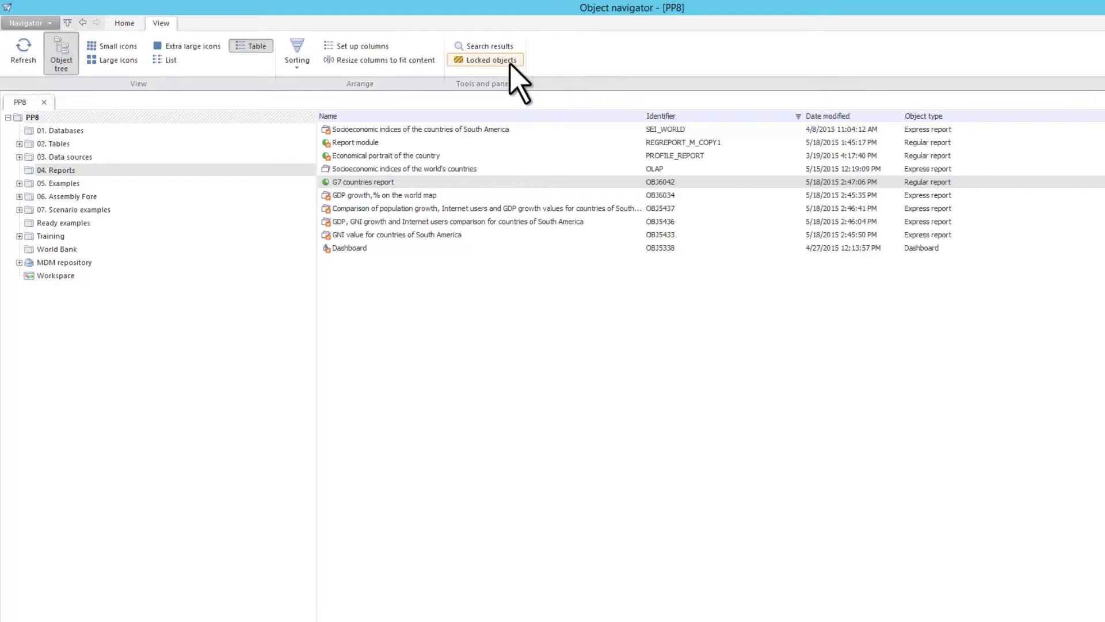
# - Close the PP8 repository, confirming with Yes, then choose Open repository to get the login dialog
pyautogui.click(48, 23)
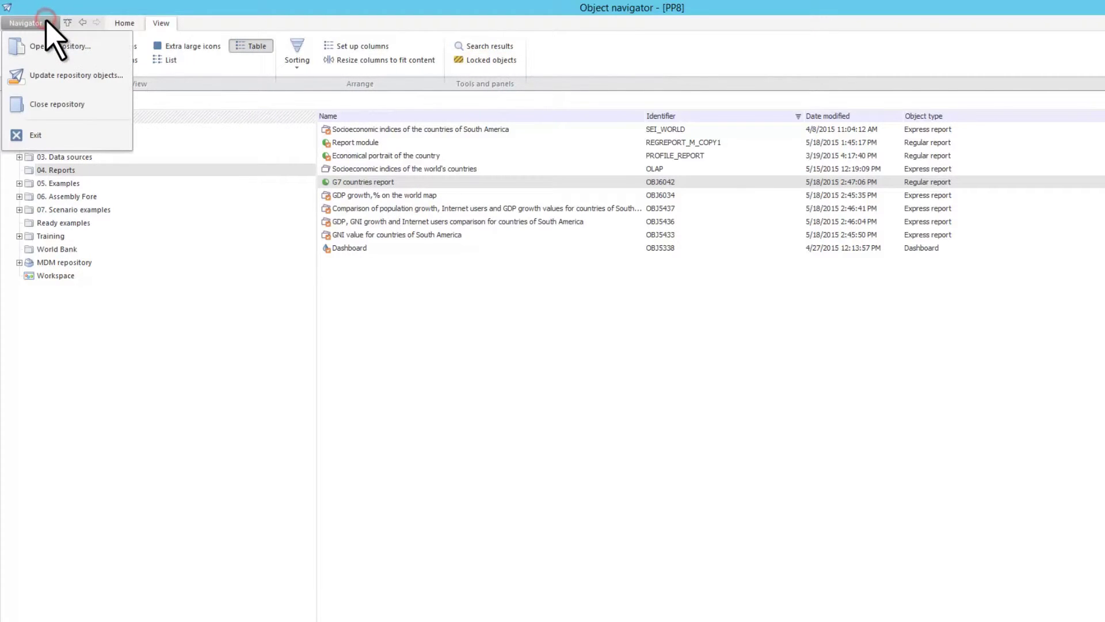
pyautogui.click(88, 105)
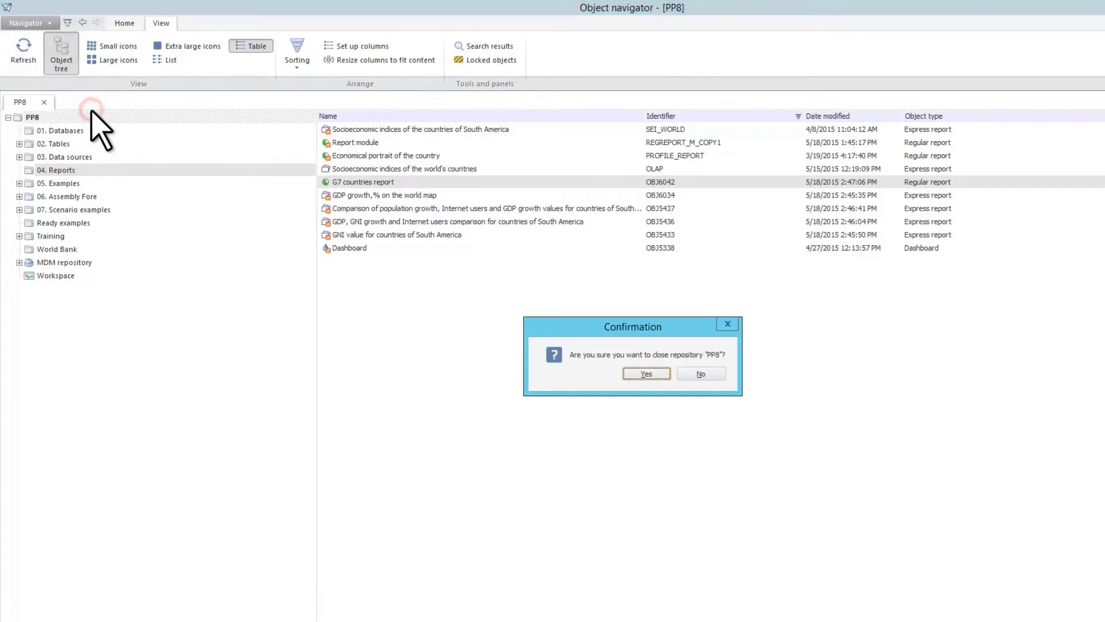
pyautogui.click(659, 374)
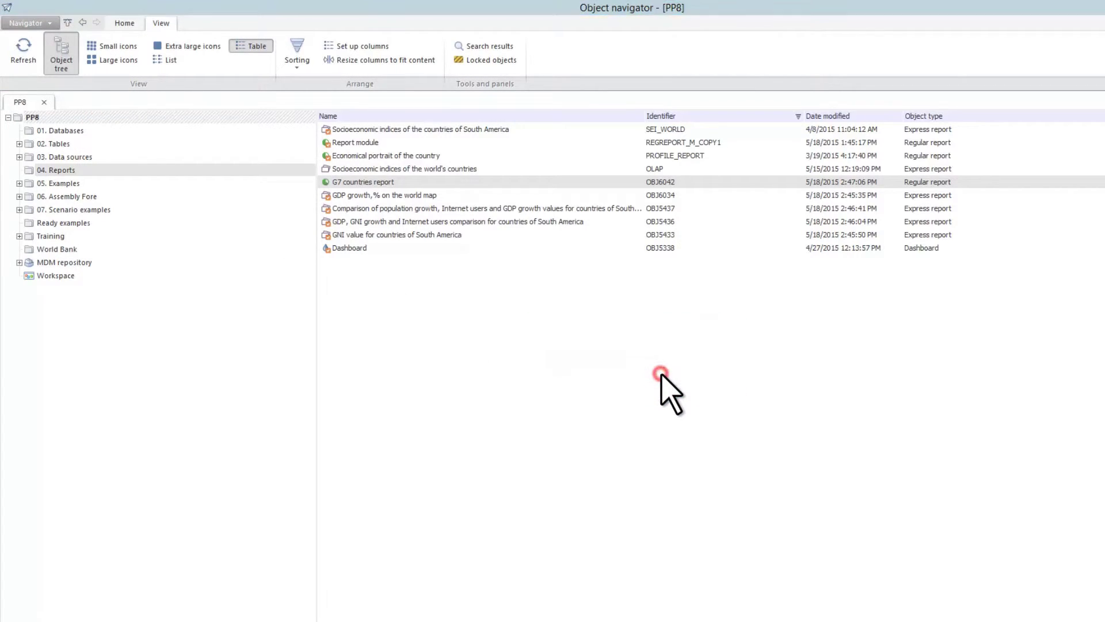
pyautogui.click(48, 23)
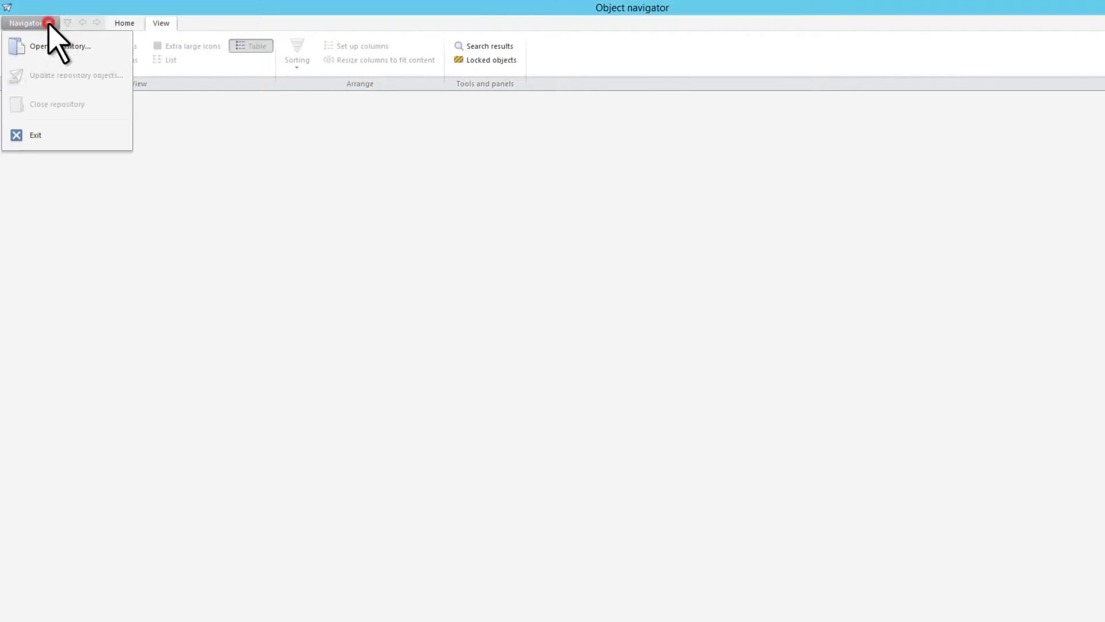
pyautogui.click(63, 56)
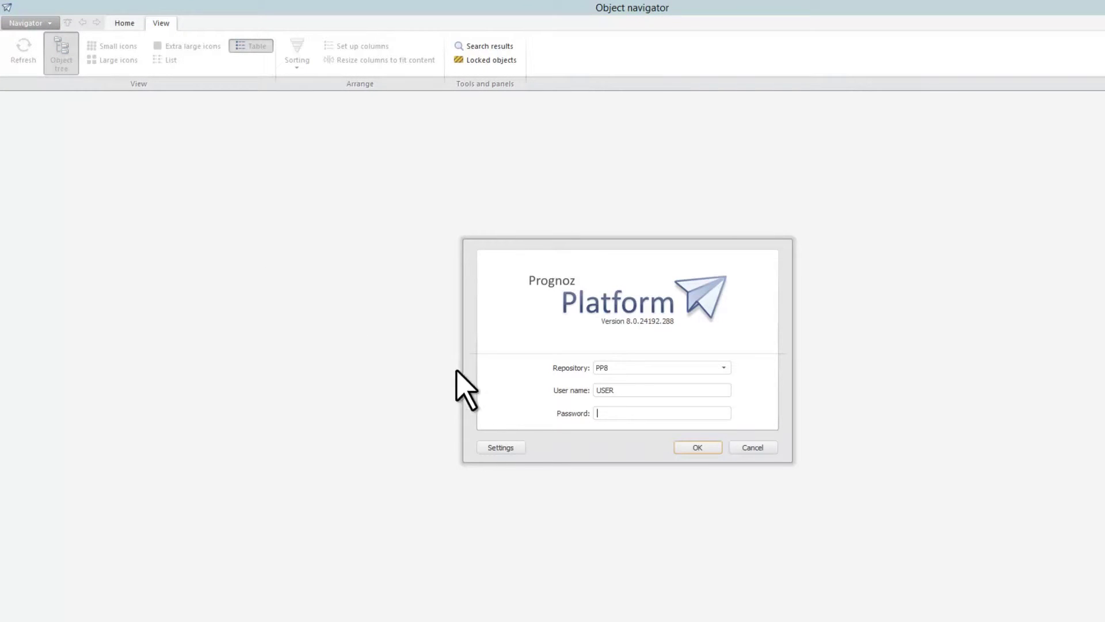
# - Set the PP8 repository's language to Russian (Russia) and confirm the properties and connection settings
pyautogui.click(518, 448)
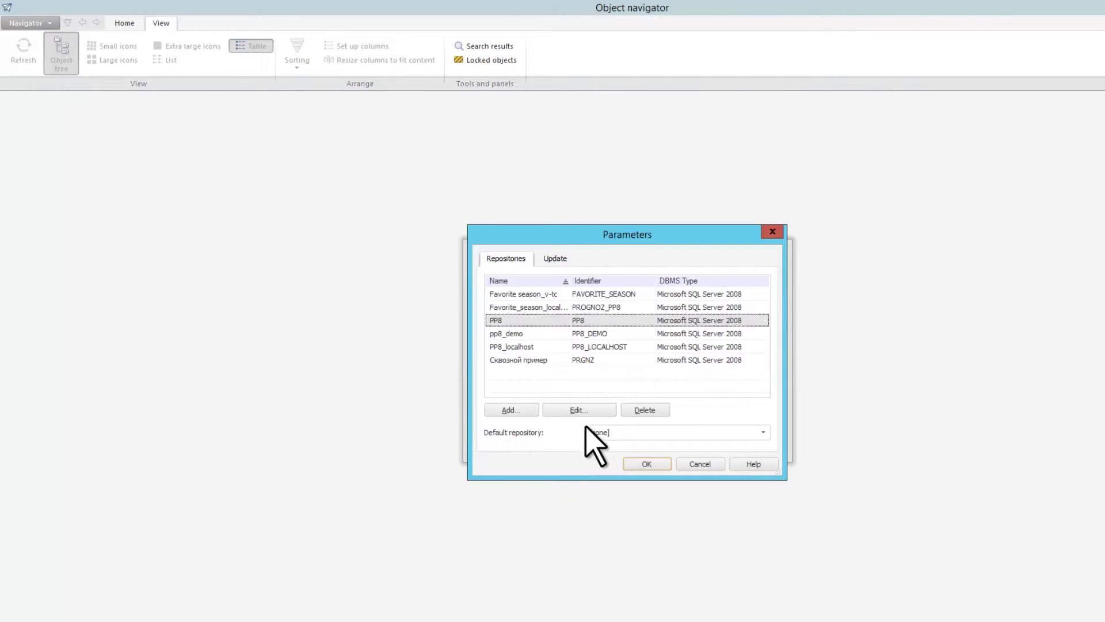
pyautogui.click(608, 411)
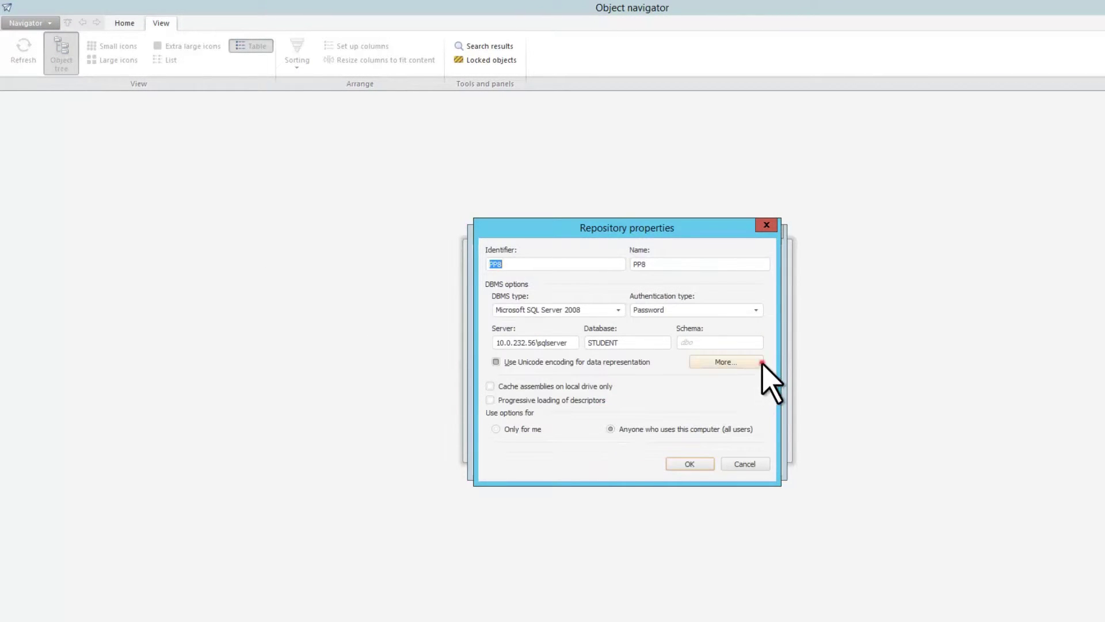
pyautogui.click(761, 362)
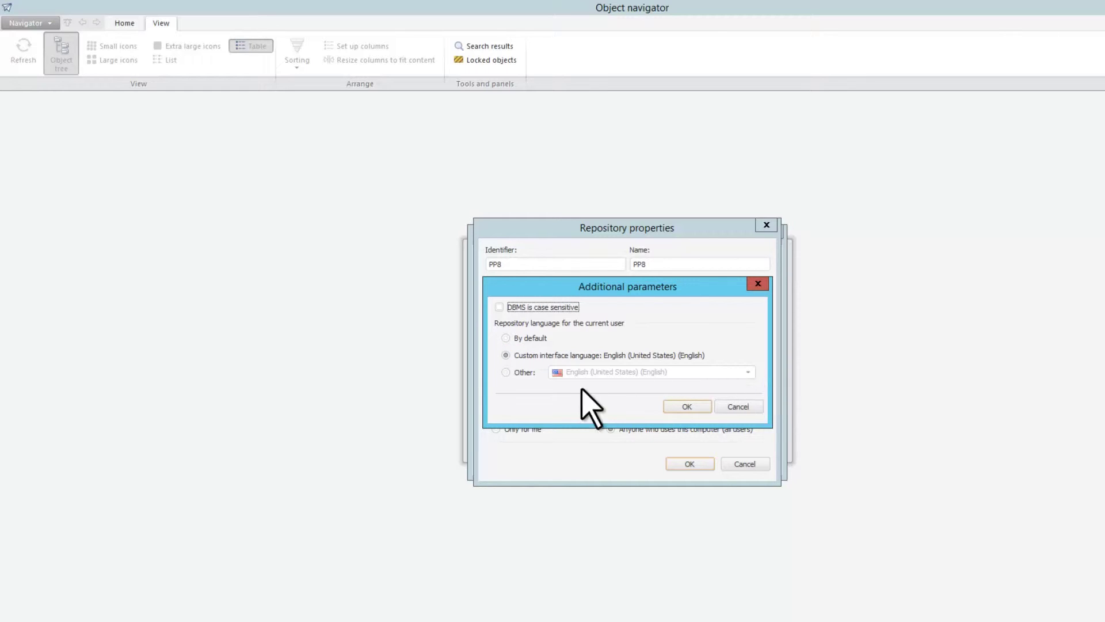
pyautogui.click(506, 372)
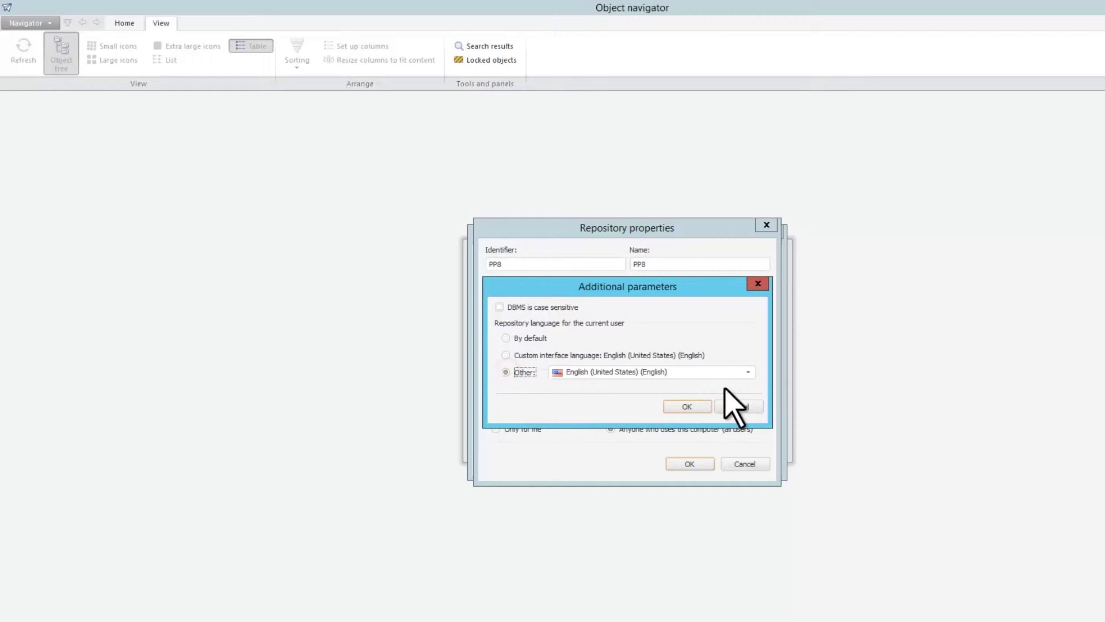
pyautogui.click(748, 373)
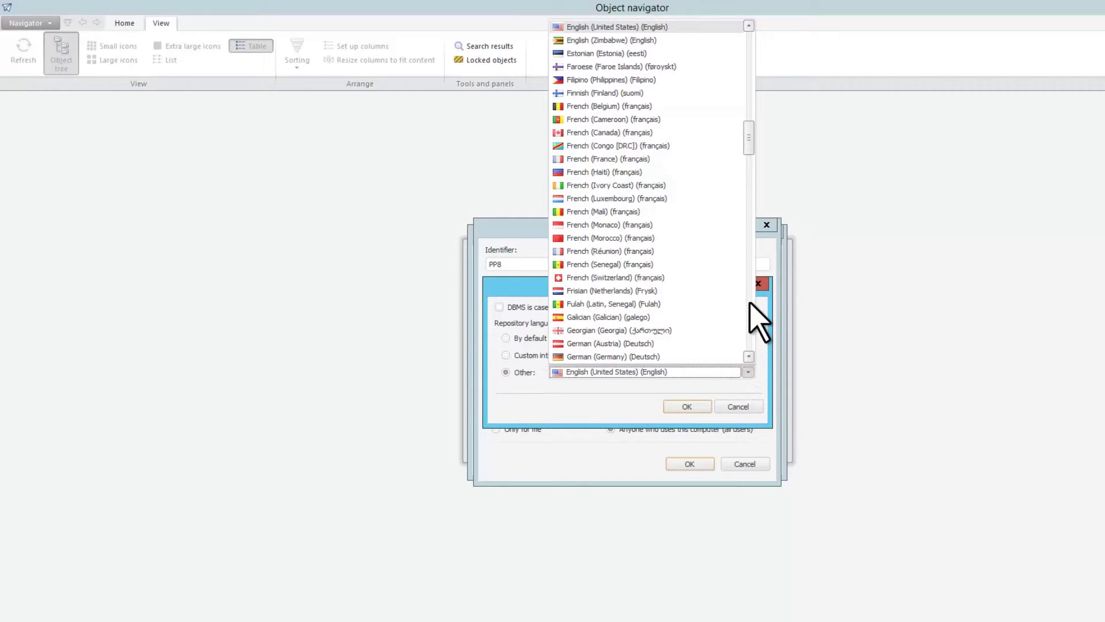
pyautogui.moveTo(748, 139); pyautogui.dragTo(748, 236)
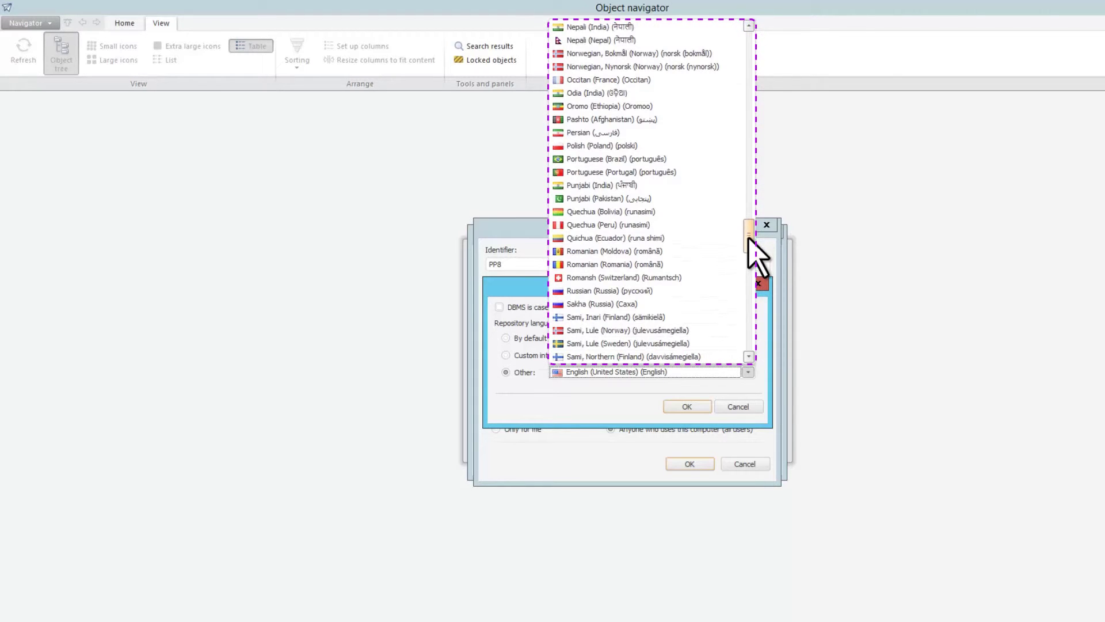
pyautogui.click(671, 291)
pyautogui.click(691, 406)
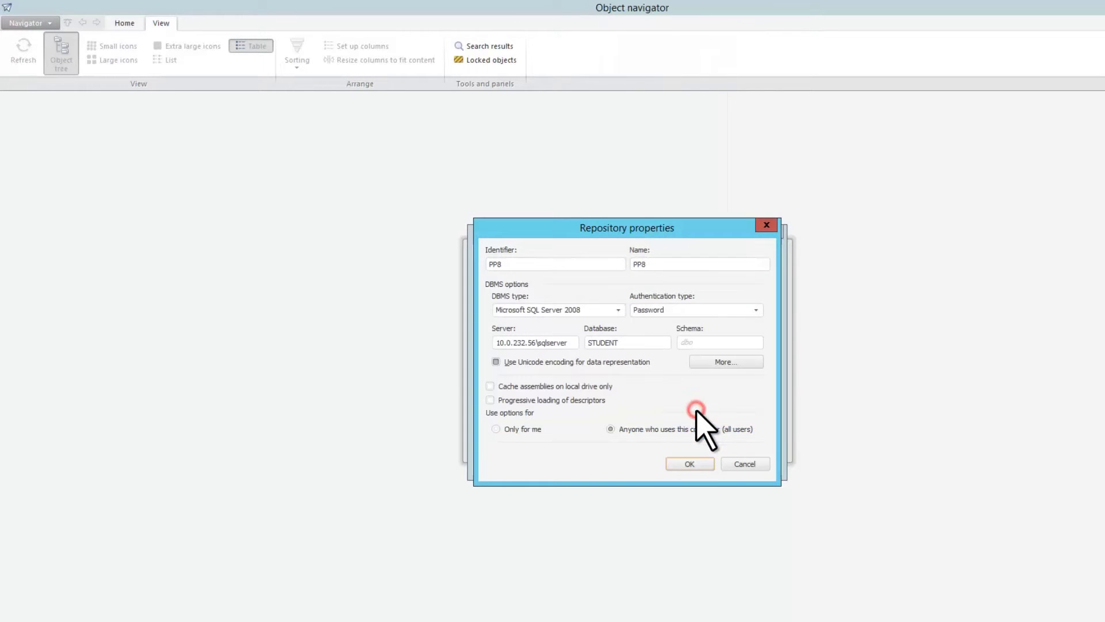
pyautogui.click(703, 464)
pyautogui.click(660, 460)
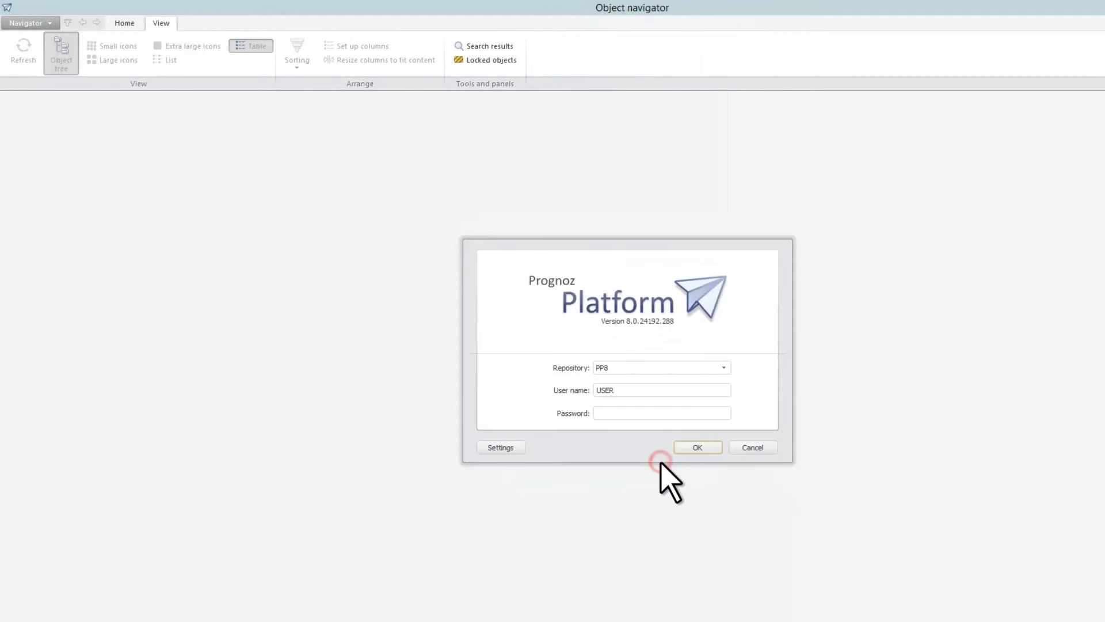
# - Enter the login credentials and log back into the PP8 repository
pyautogui.doubleClick(727, 391)
pyautogui.write('student')
pyautogui.click(714, 448)
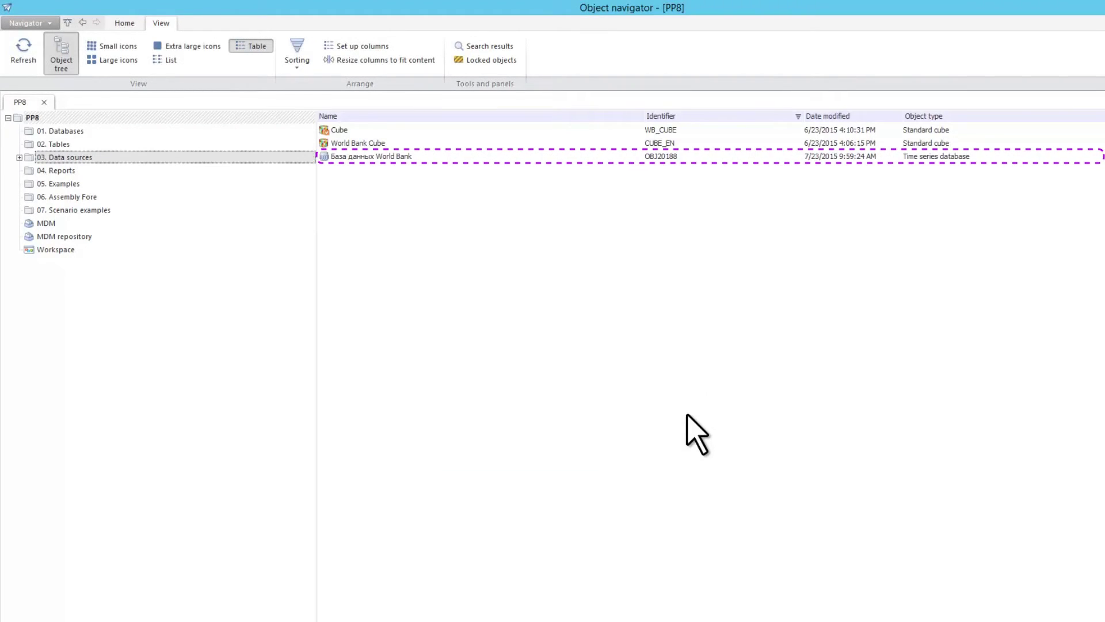
# - Open Tools > Parameters and review Default settings, Feedback, Sharepoint, Interface and Language settings, ending on Custom metadata
pyautogui.click(1102, 23)
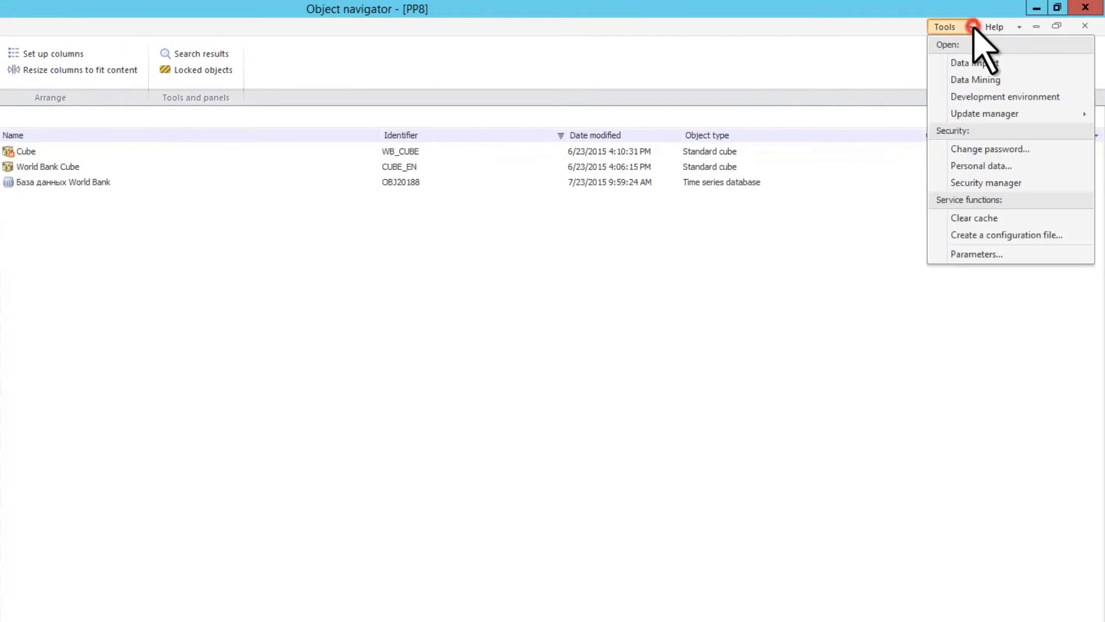
pyautogui.click(1016, 254)
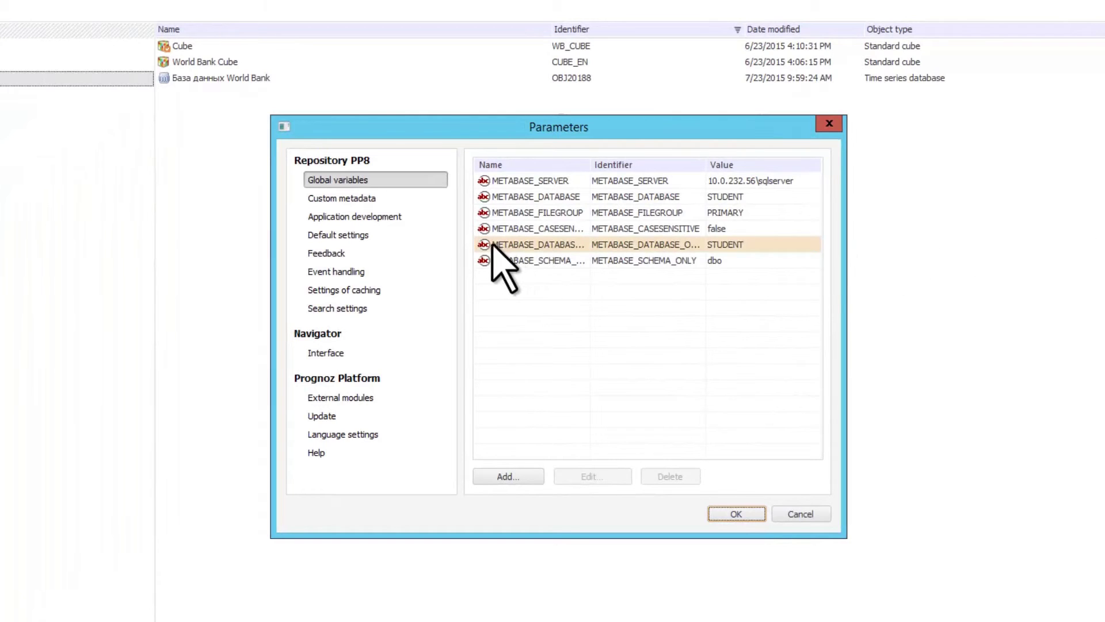
pyautogui.click(384, 235)
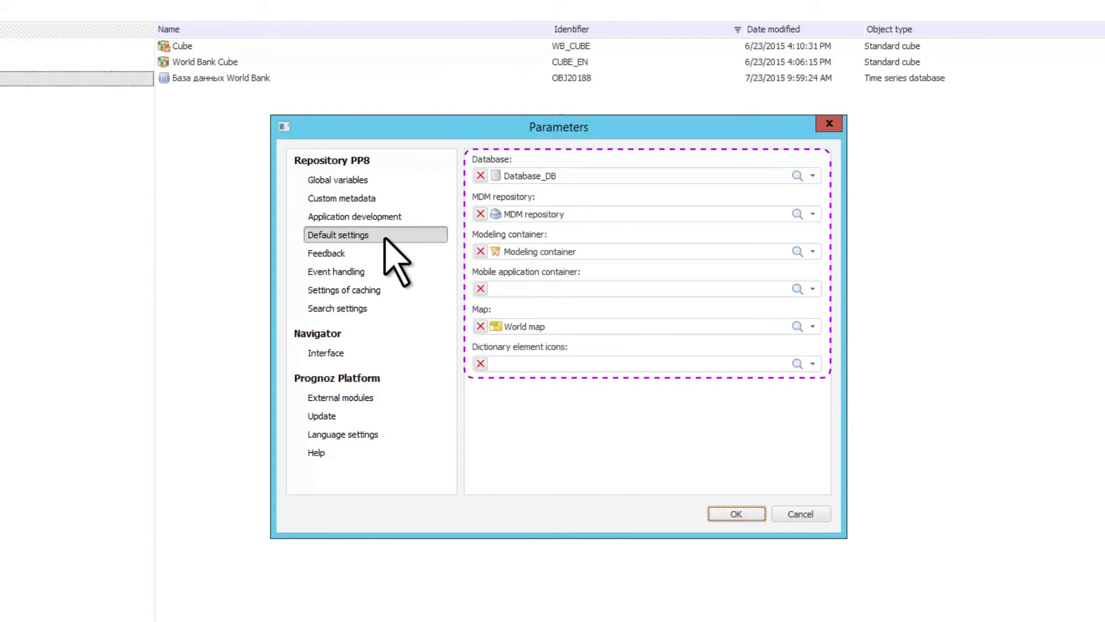
pyautogui.click(387, 253)
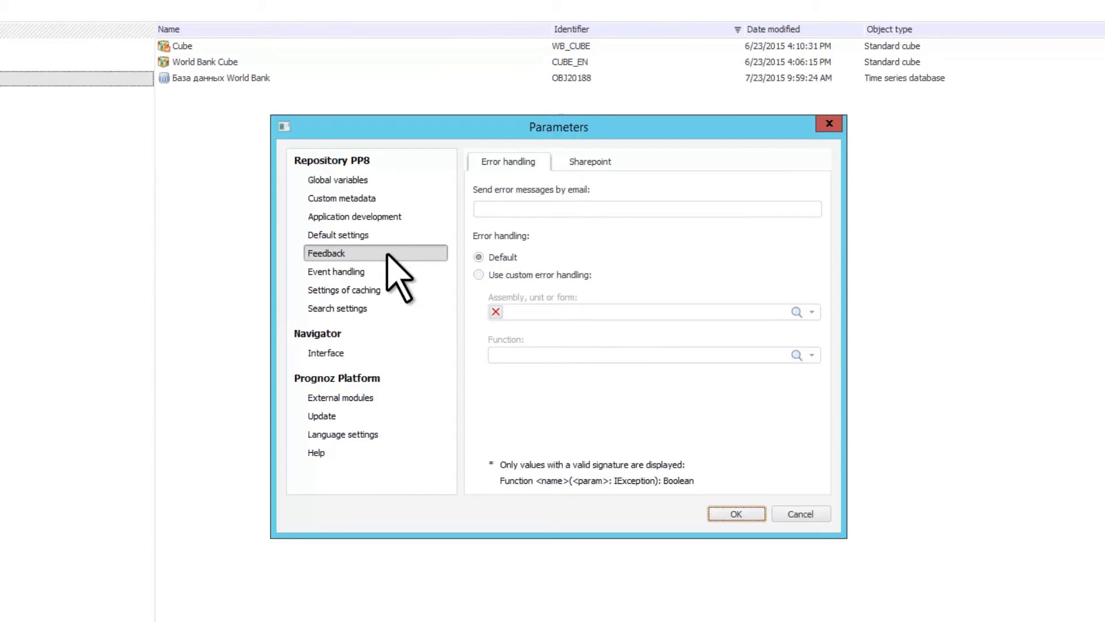
pyautogui.click(622, 161)
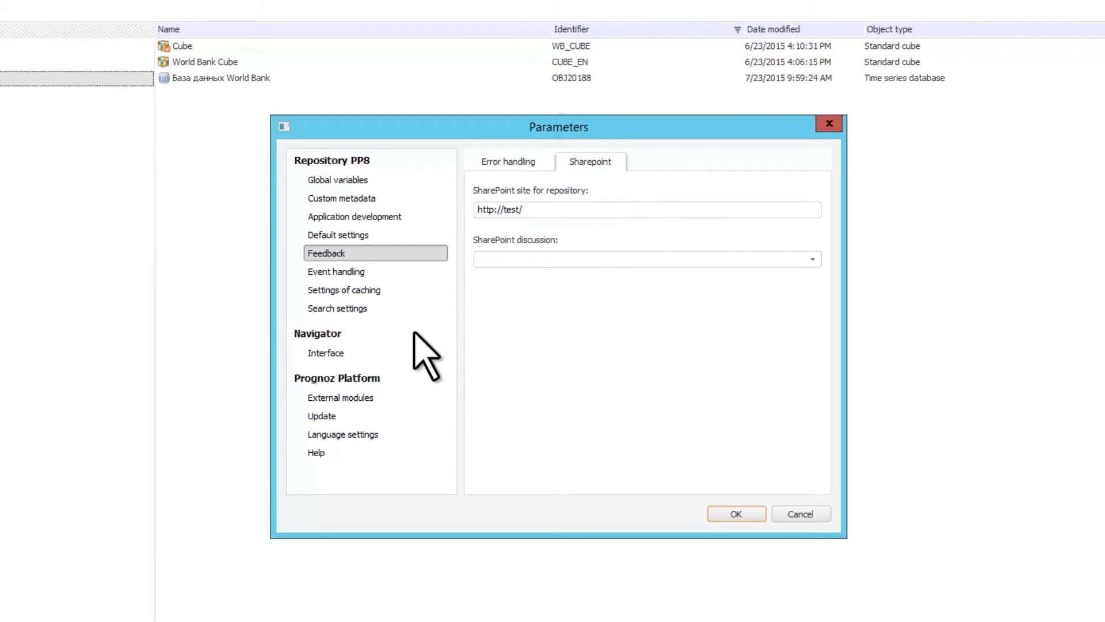
pyautogui.click(387, 353)
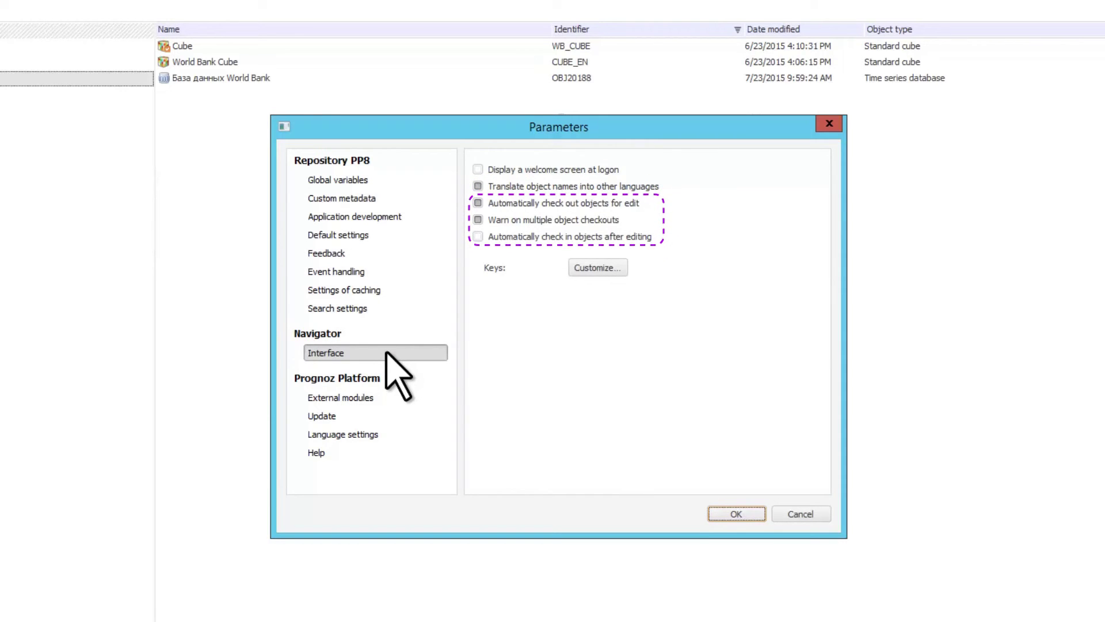
pyautogui.click(397, 434)
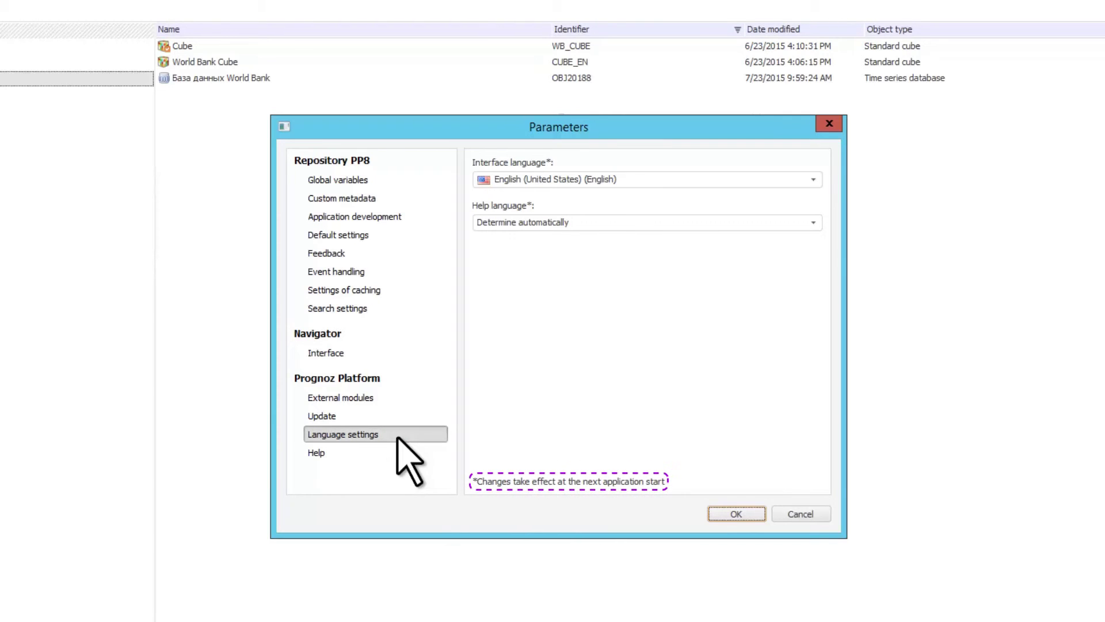
pyautogui.click(412, 199)
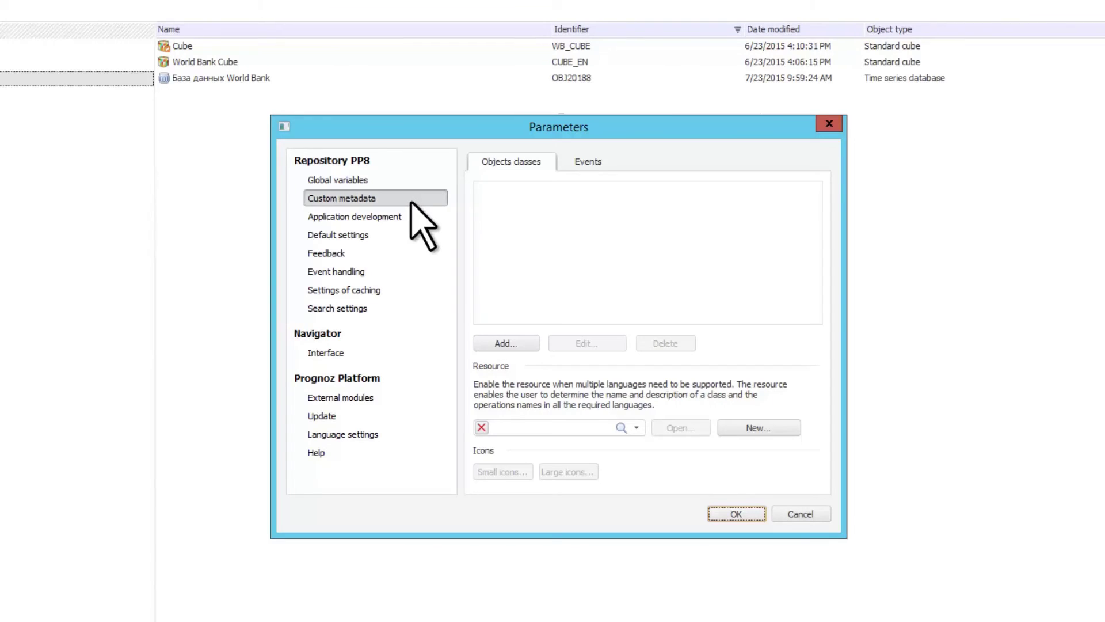
# - Save a new resource as Resource and add a CustomClass object class with a trophy large icon
pyautogui.click(781, 429)
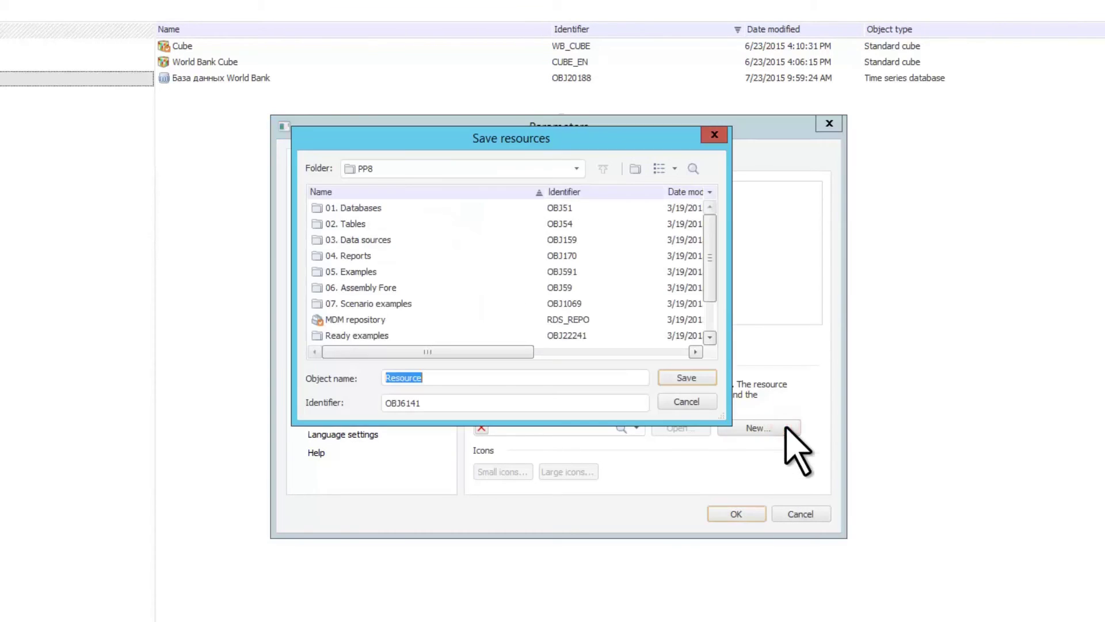
pyautogui.click(687, 378)
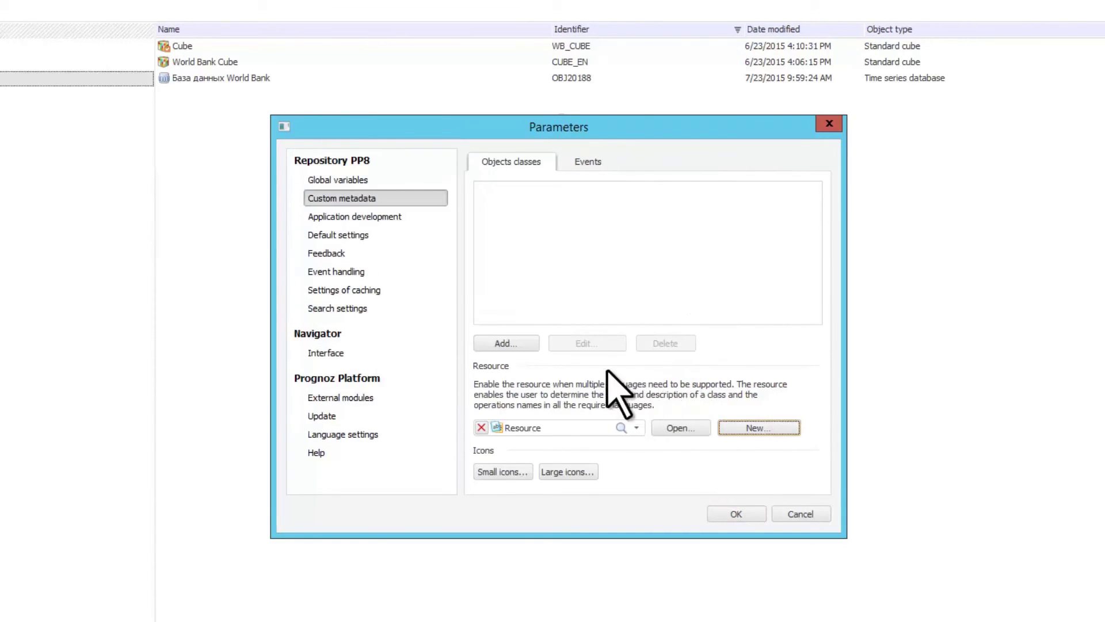
pyautogui.click(532, 344)
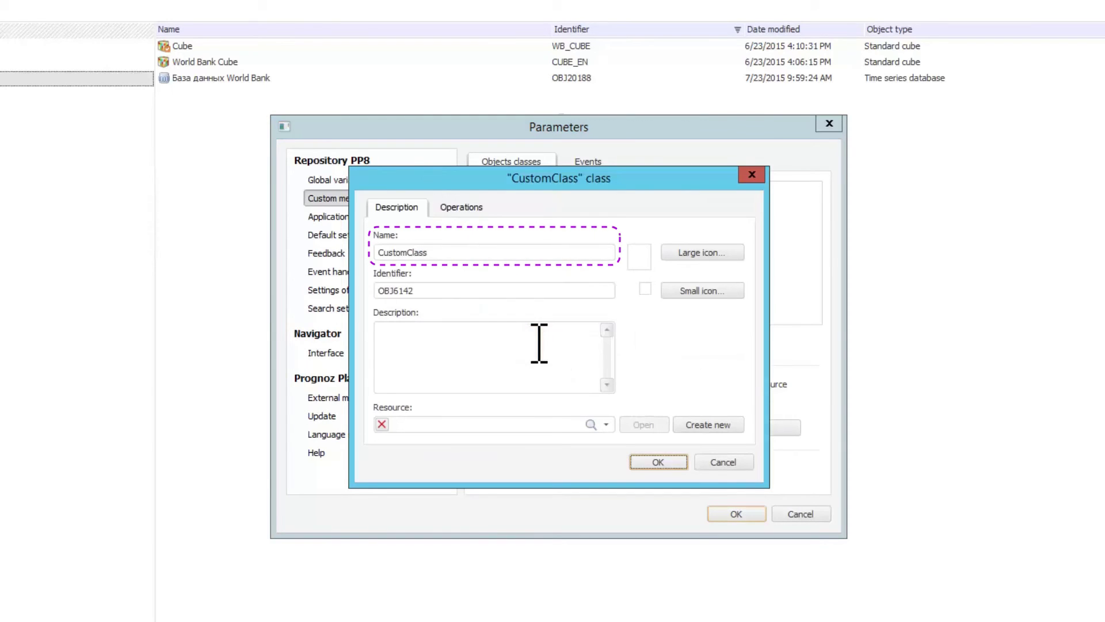
pyautogui.click(714, 253)
pyautogui.click(578, 271)
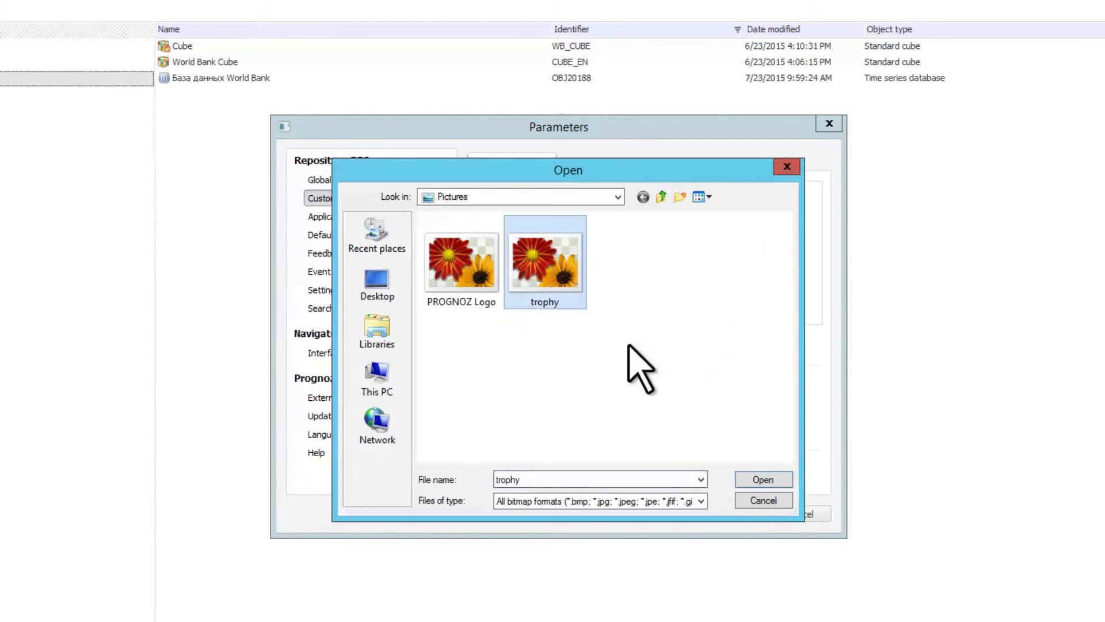
pyautogui.click(777, 475)
# - Give the class an operation using the DefaultRDS assembly from 06. Assembly Fore, then save the repository parameters
pyautogui.click(465, 208)
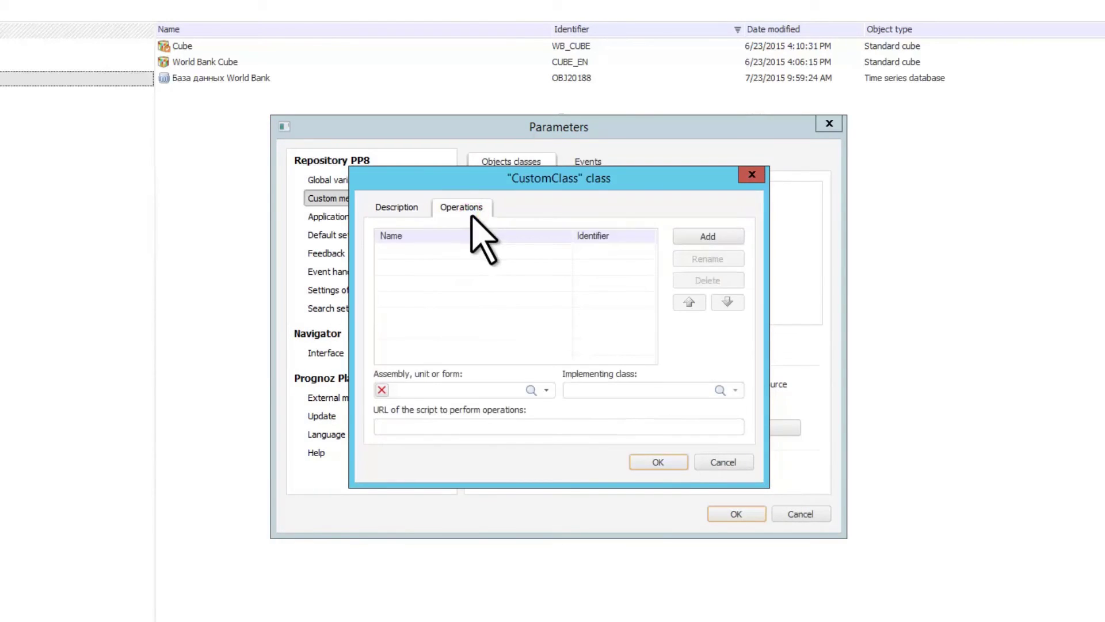
pyautogui.click(719, 240)
pyautogui.click(546, 389)
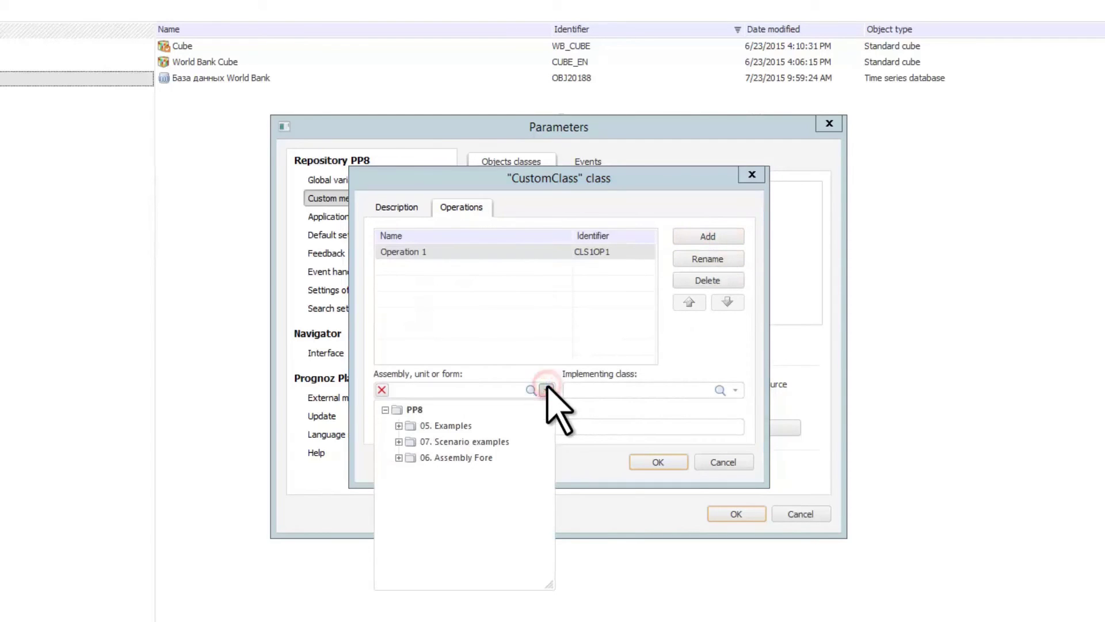
pyautogui.click(398, 457)
pyautogui.click(486, 475)
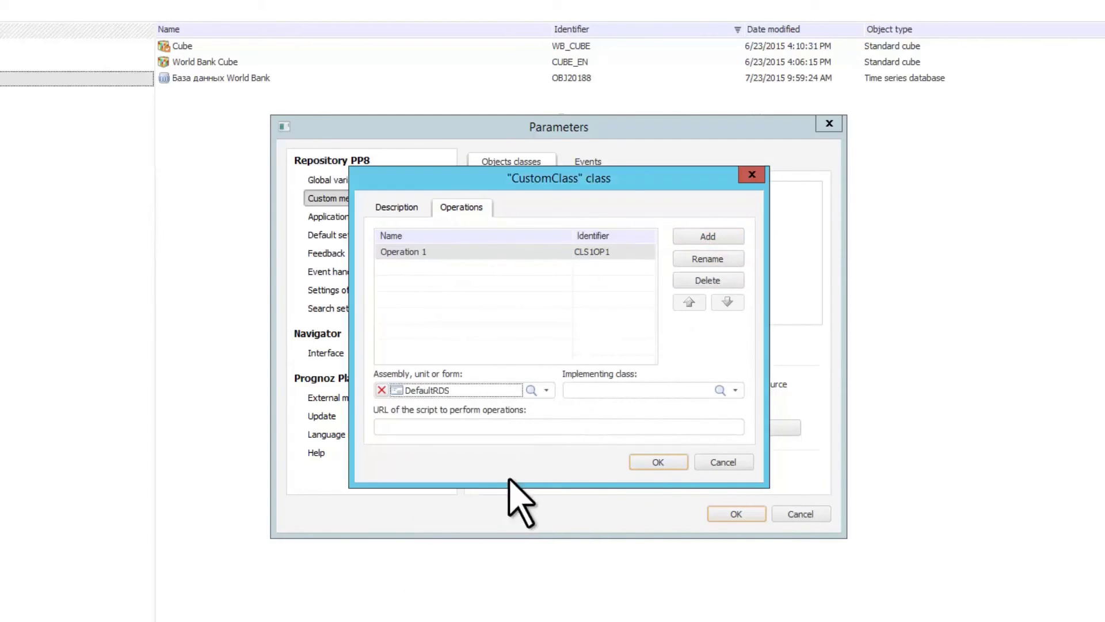
pyautogui.click(671, 462)
pyautogui.click(740, 512)
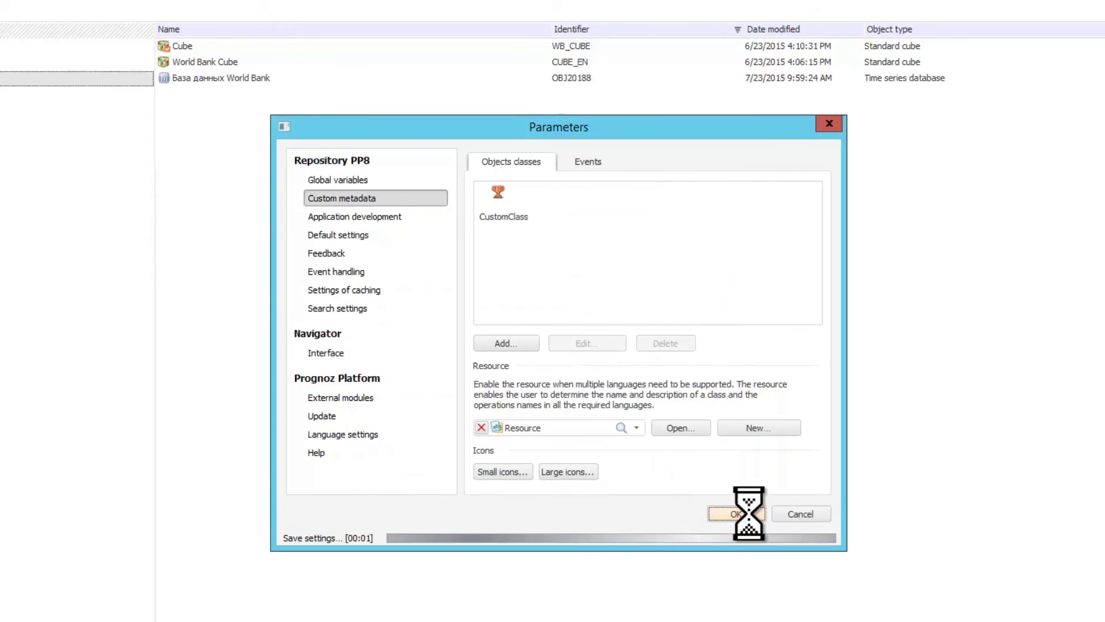
# - Create a new CustomClass object from New object > Other > User objects and save it in 03. Data sources
pyautogui.click(148, 26)
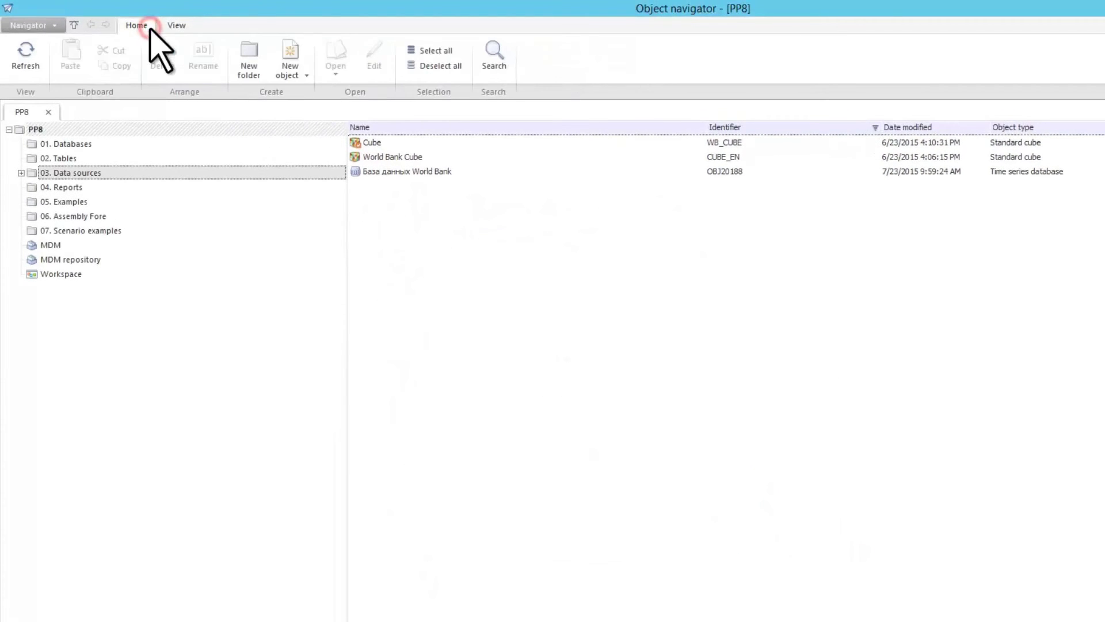
pyautogui.click(305, 74)
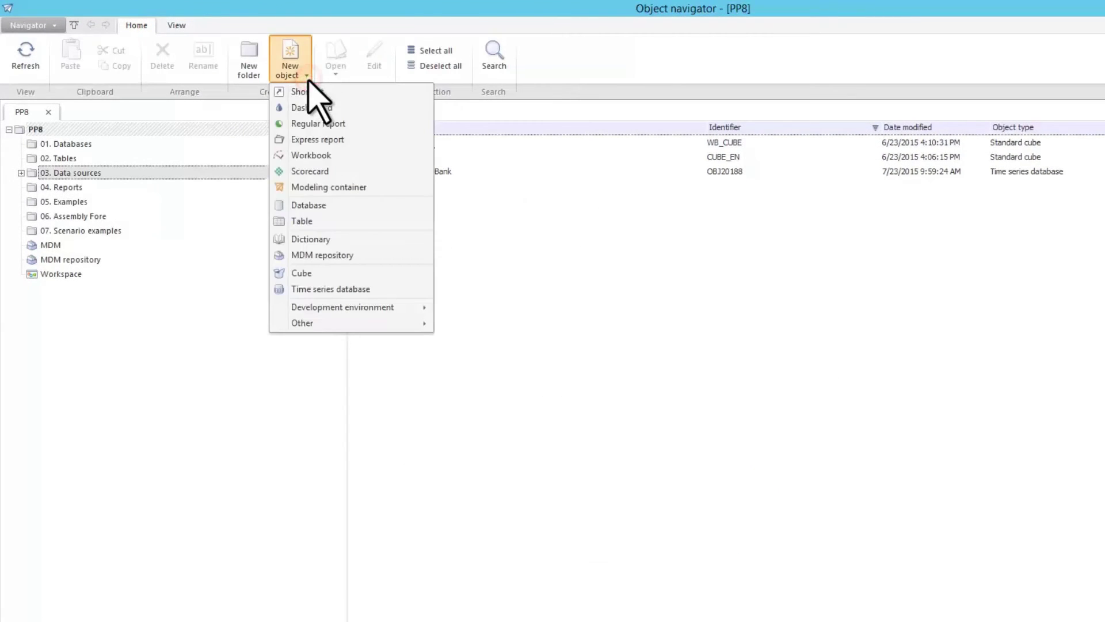
pyautogui.moveTo(340, 323)
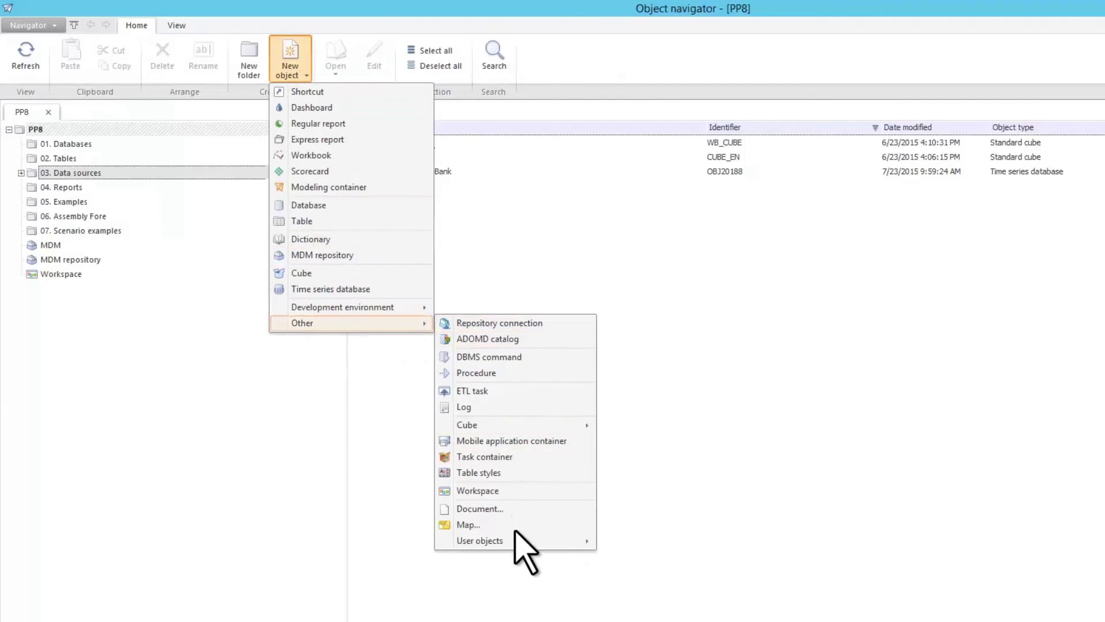
pyautogui.moveTo(518, 541)
pyautogui.click(618, 541)
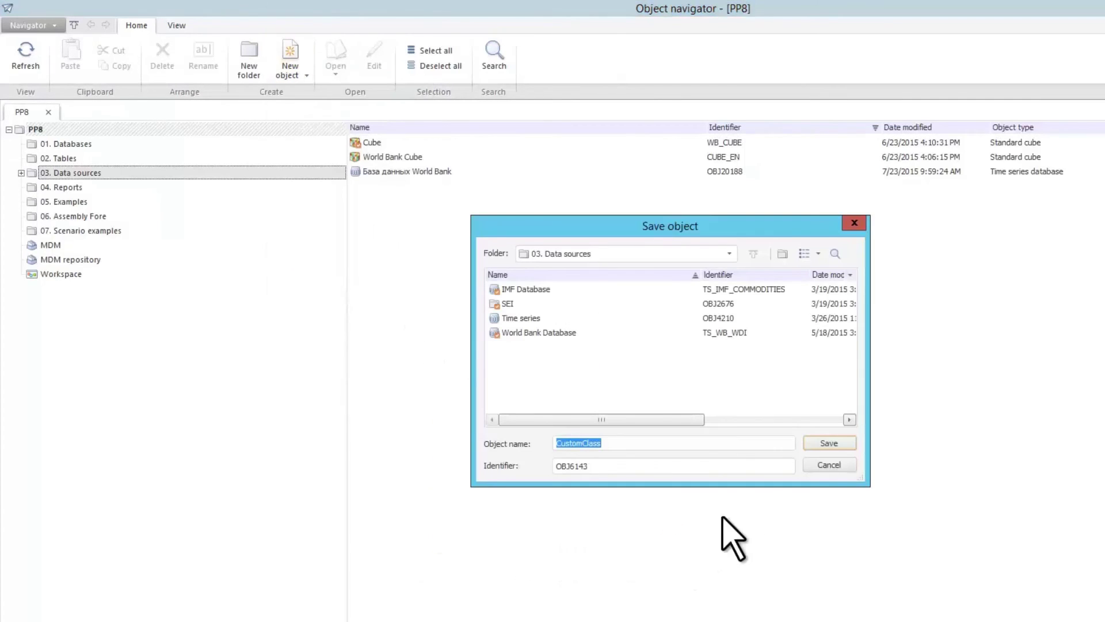
pyautogui.click(844, 446)
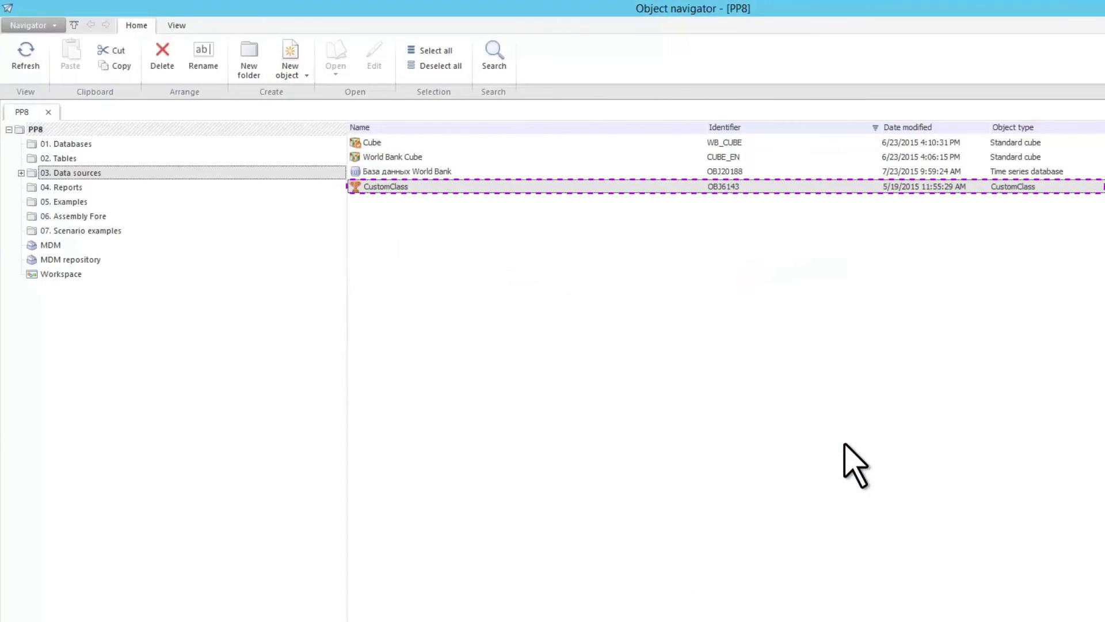